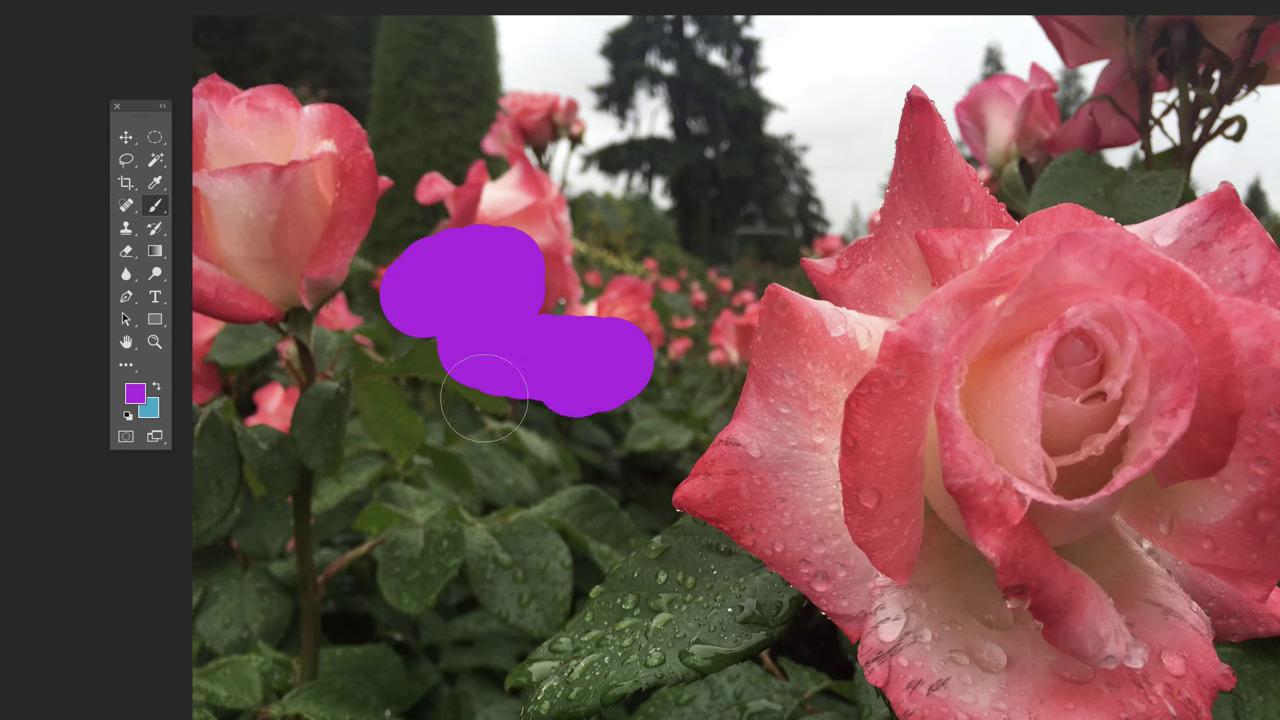
# Paint a purple stroke from the left purple blob onto the large rose's petal
pyautogui.moveTo(484, 397)
pyautogui.mouseDown()
pyautogui.moveTo(634, 422)
pyautogui.moveTo(760, 403)
pyautogui.mouseUp()
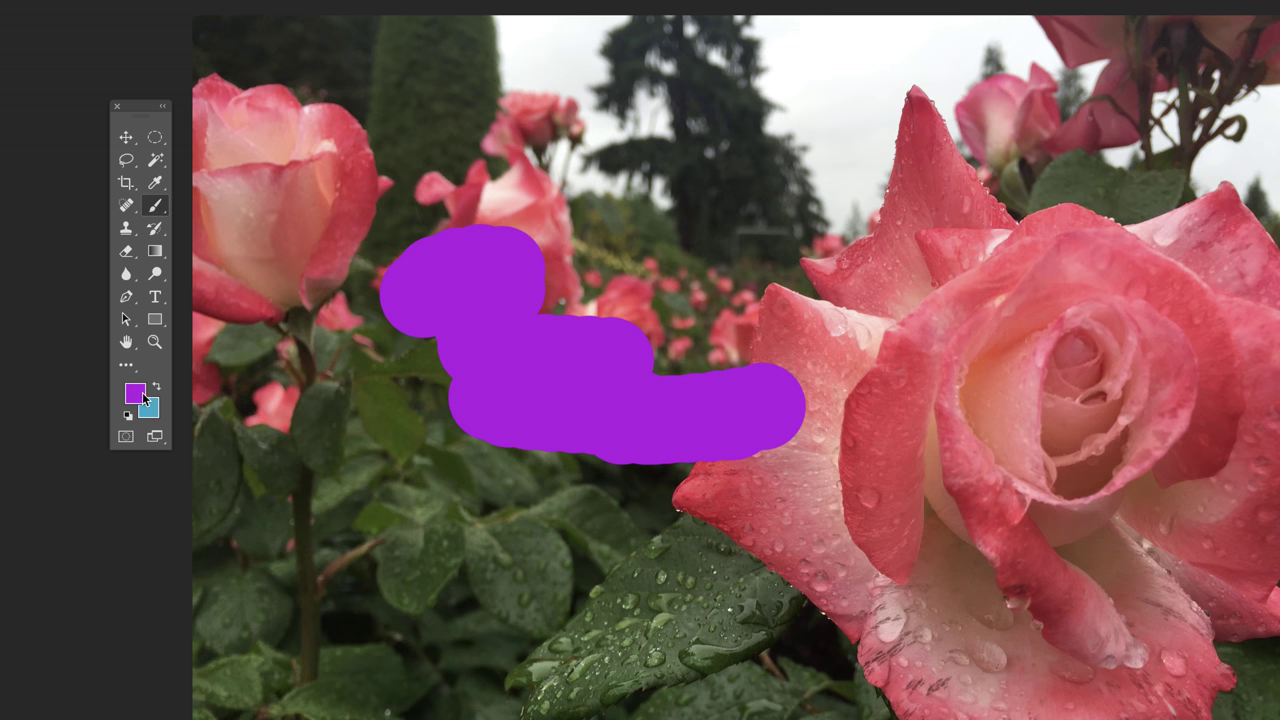
# Change the foreground painting colour from purple to a golden orange (#df991f)
pyautogui.click(139, 392)
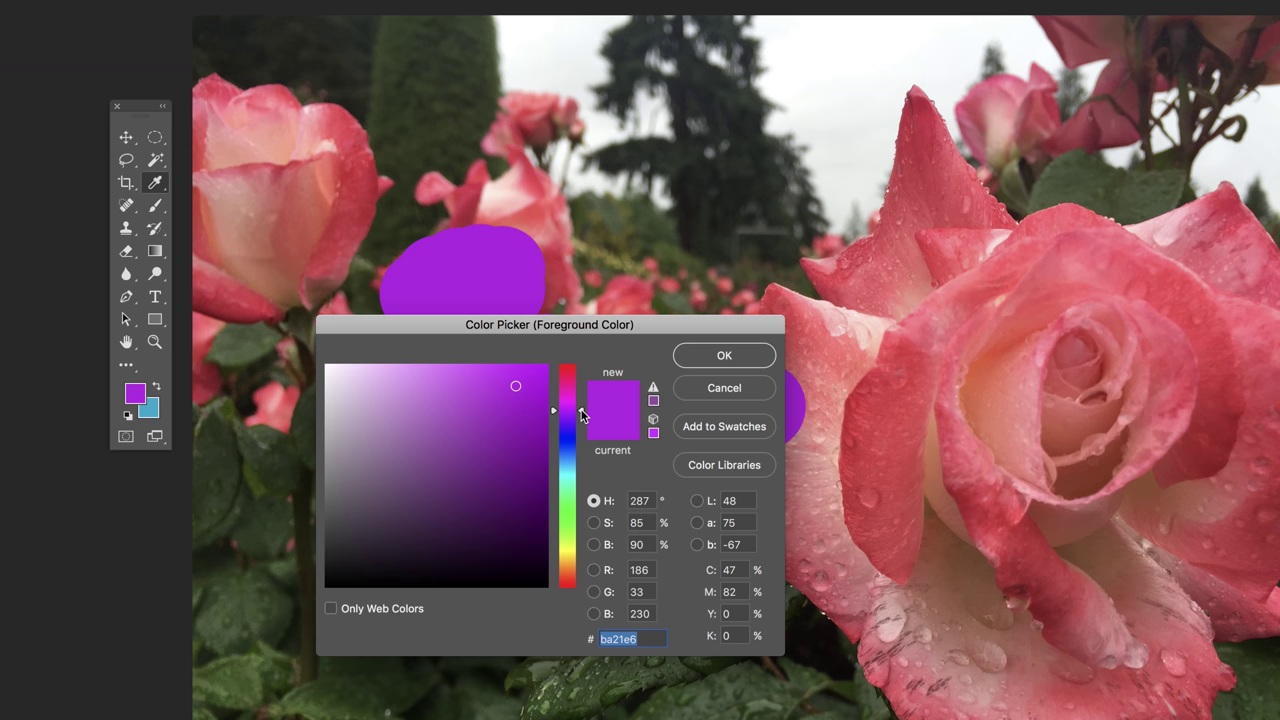
pyautogui.moveTo(584, 412); pyautogui.dragTo(568, 568)
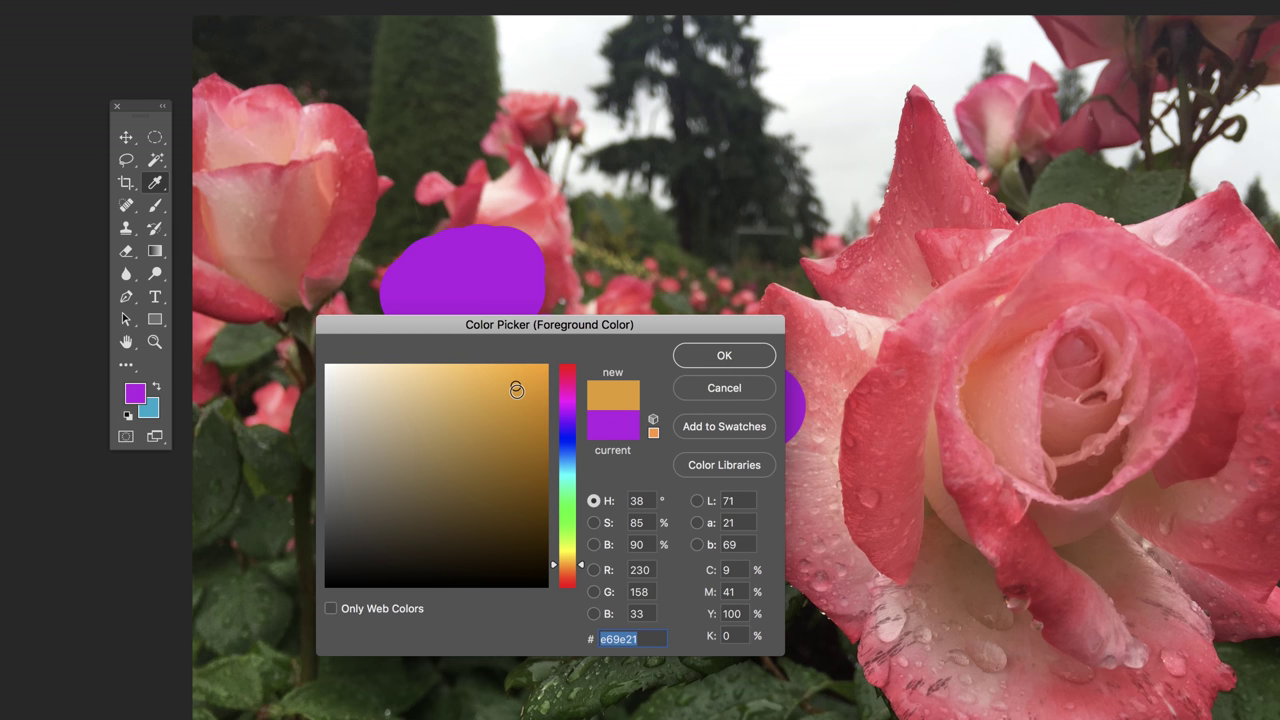
pyautogui.moveTo(516, 390)
pyautogui.mouseDown()
pyautogui.moveTo(564, 352)
pyautogui.moveTo(546, 365)
pyautogui.moveTo(547, 432)
pyautogui.moveTo(577, 558)
pyautogui.moveTo(424, 494)
pyautogui.moveTo(394, 434)
pyautogui.moveTo(463, 400)
pyautogui.moveTo(439, 447)
pyautogui.moveTo(508, 380)
pyautogui.moveTo(515, 393)
pyautogui.mouseUp()
pyautogui.click(712, 357)
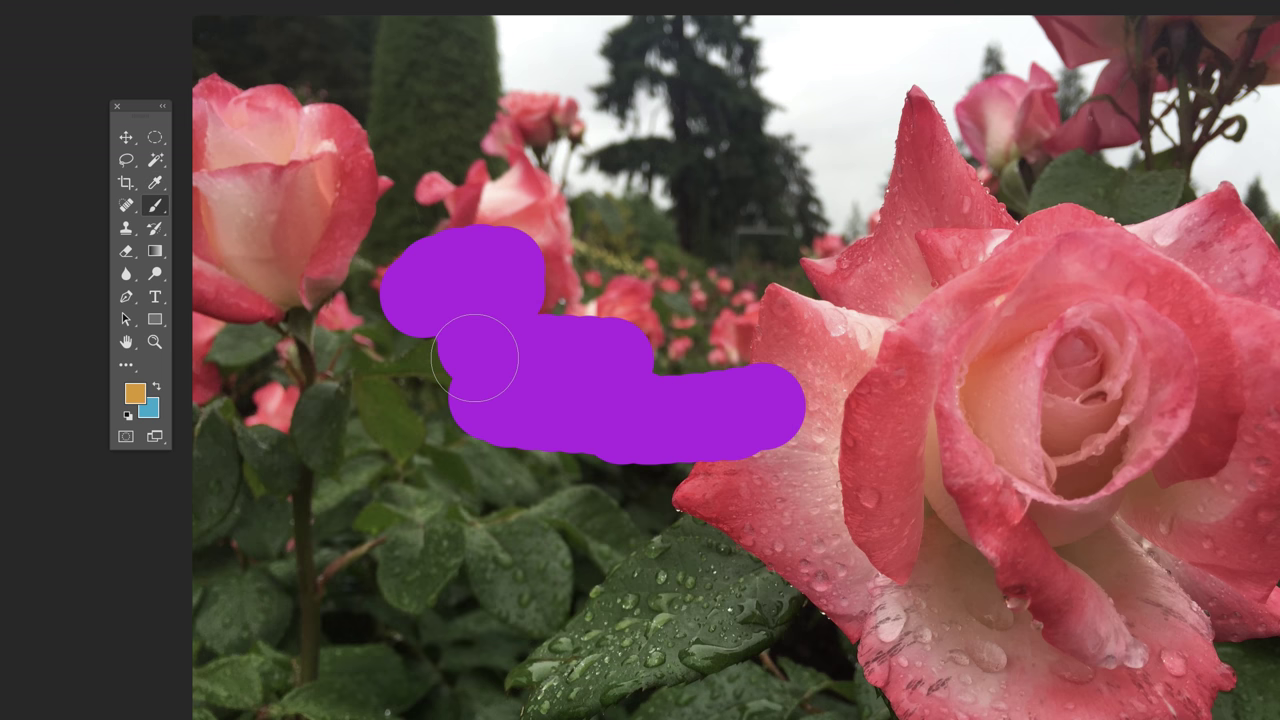
# Paint orange over the purple area, then make dark green the background colour
pyautogui.moveTo(506, 284)
pyautogui.mouseDown()
pyautogui.moveTo(592, 262)
pyautogui.moveTo(718, 362)
pyautogui.mouseUp()
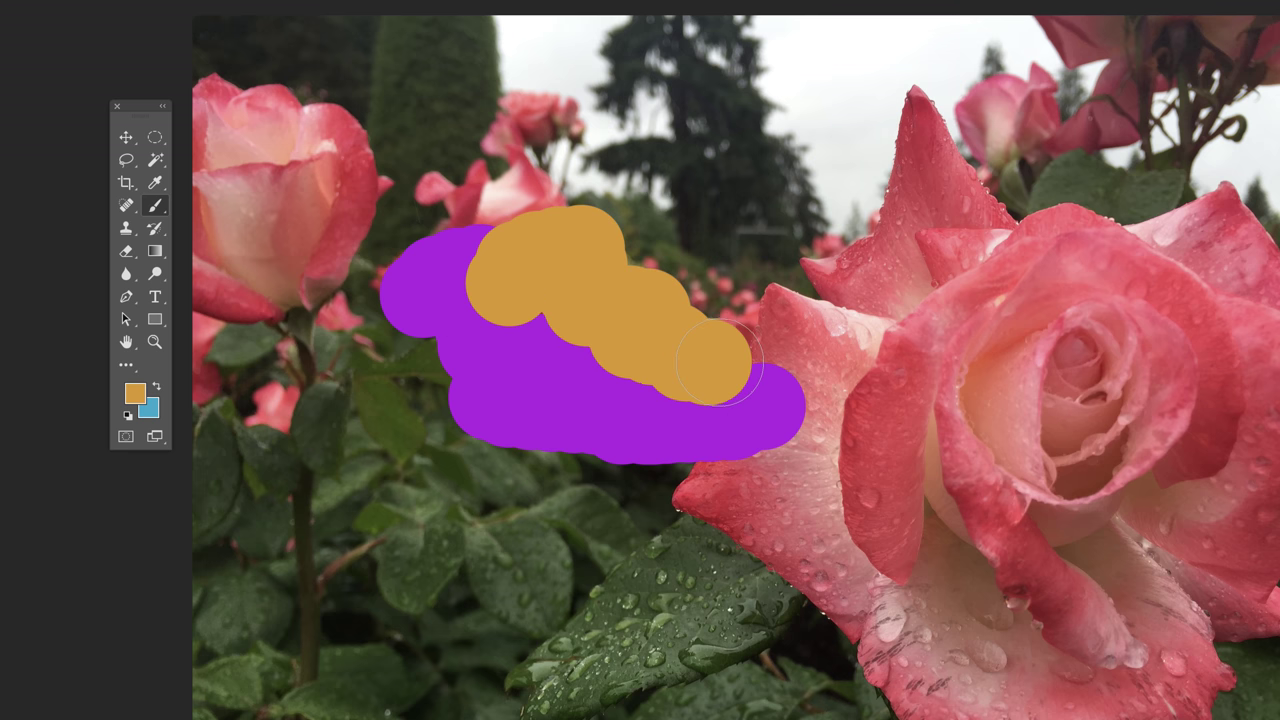
pyautogui.click(148, 410)
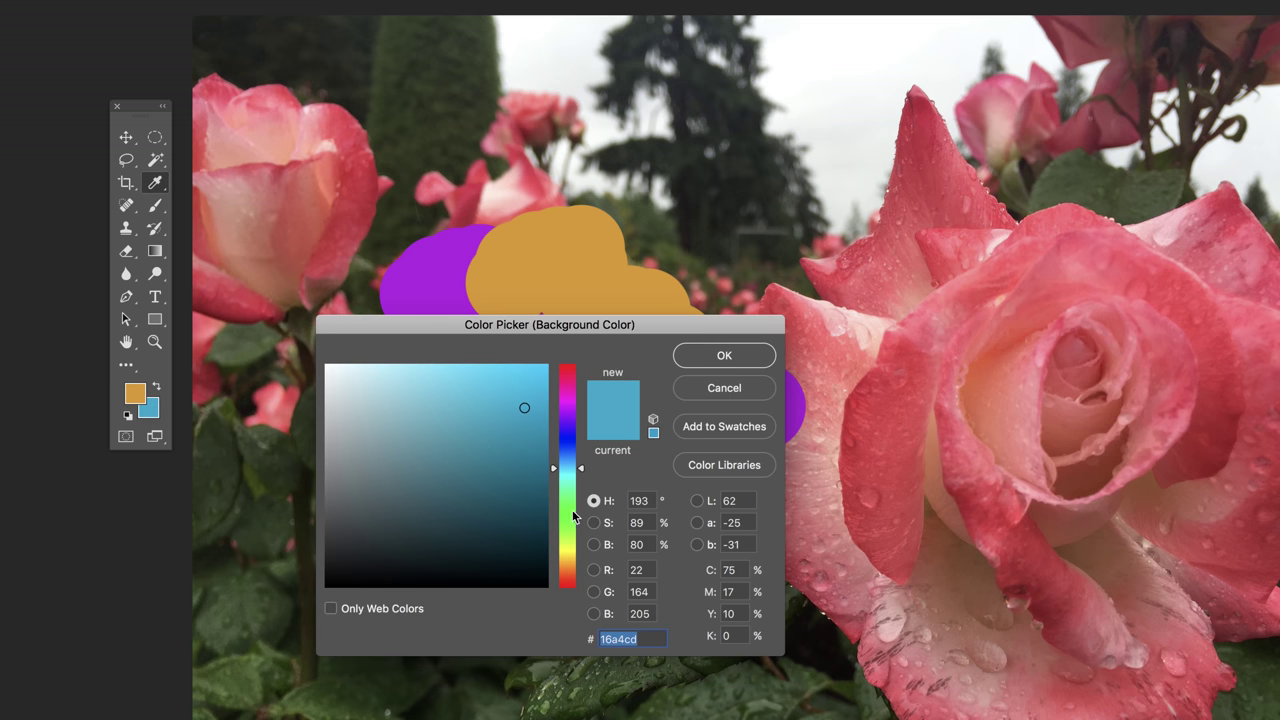
pyautogui.click(566, 507)
pyautogui.click(478, 477)
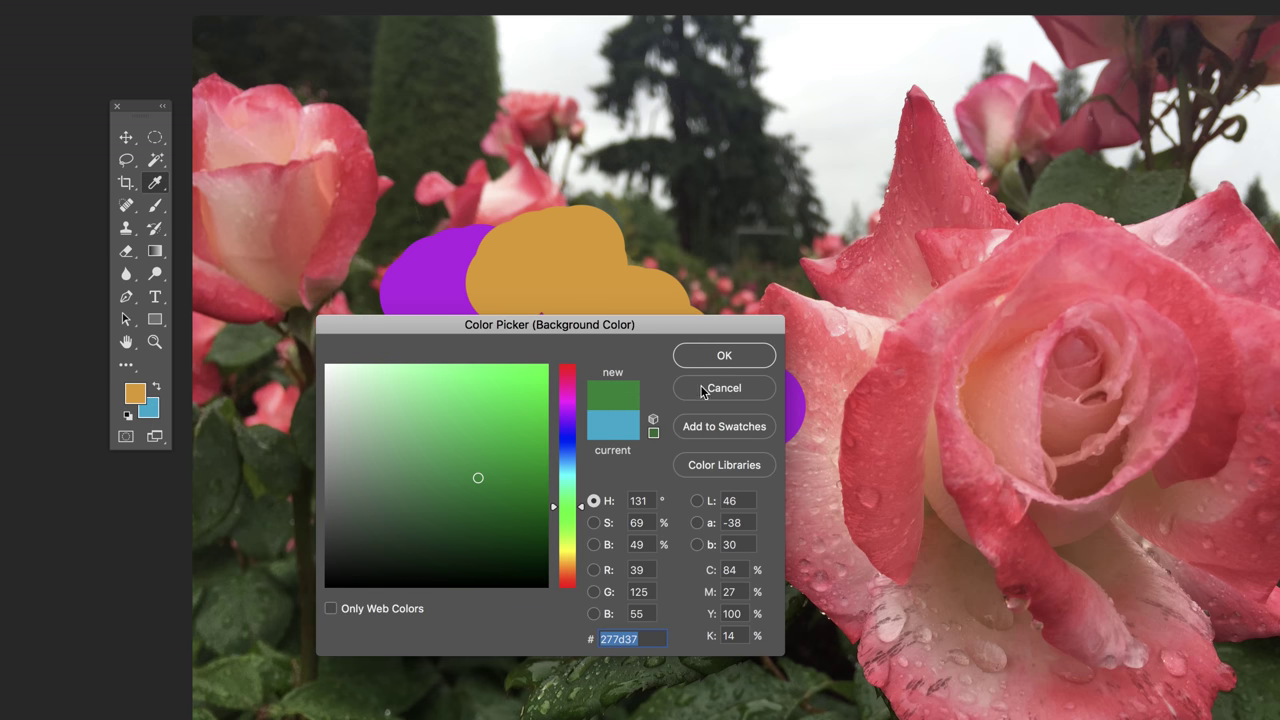
pyautogui.click(728, 355)
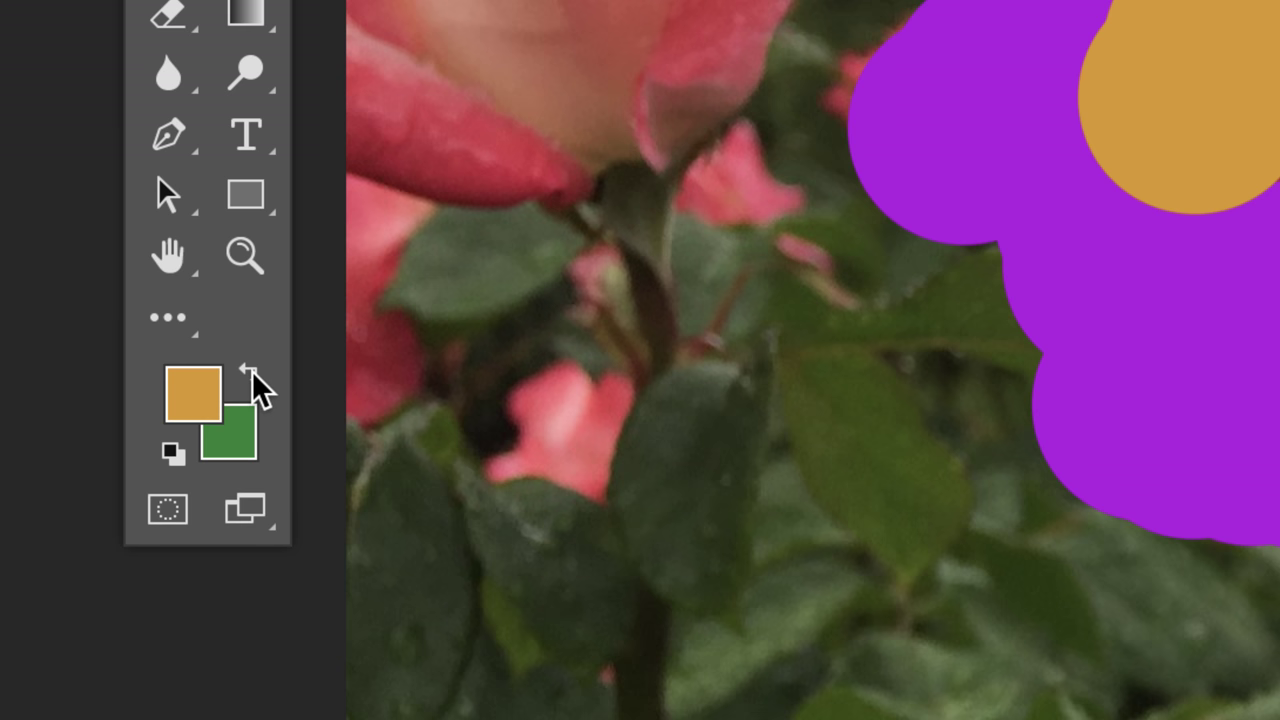
# Paint a green blob over the left leaves, then orange between the green and purple blobs
pyautogui.click(251, 372)
pyautogui.moveTo(518, 337)
pyautogui.mouseDown()
pyautogui.moveTo(578, 330)
pyautogui.moveTo(723, 466)
pyautogui.moveTo(765, 462)
pyautogui.mouseUp()
pyautogui.click(251, 372)
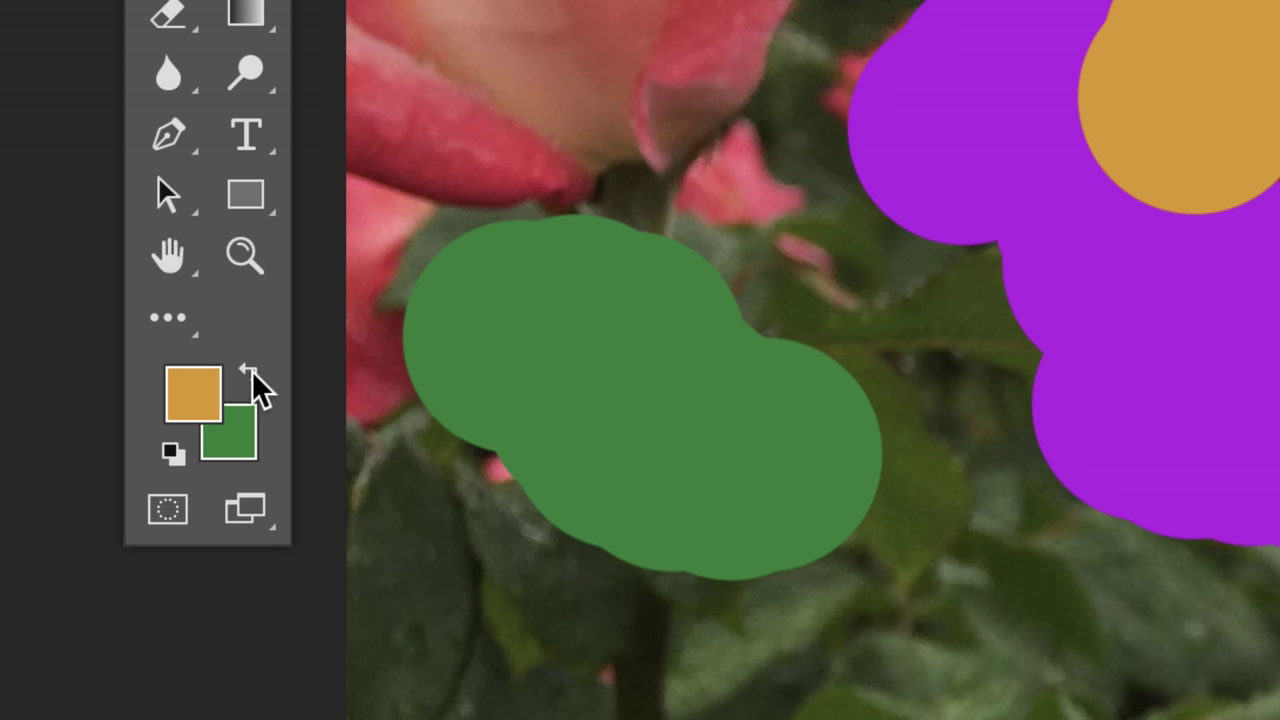
pyautogui.moveTo(745, 195)
pyautogui.mouseDown()
pyautogui.moveTo(778, 270)
pyautogui.moveTo(937, 300)
pyautogui.mouseUp()
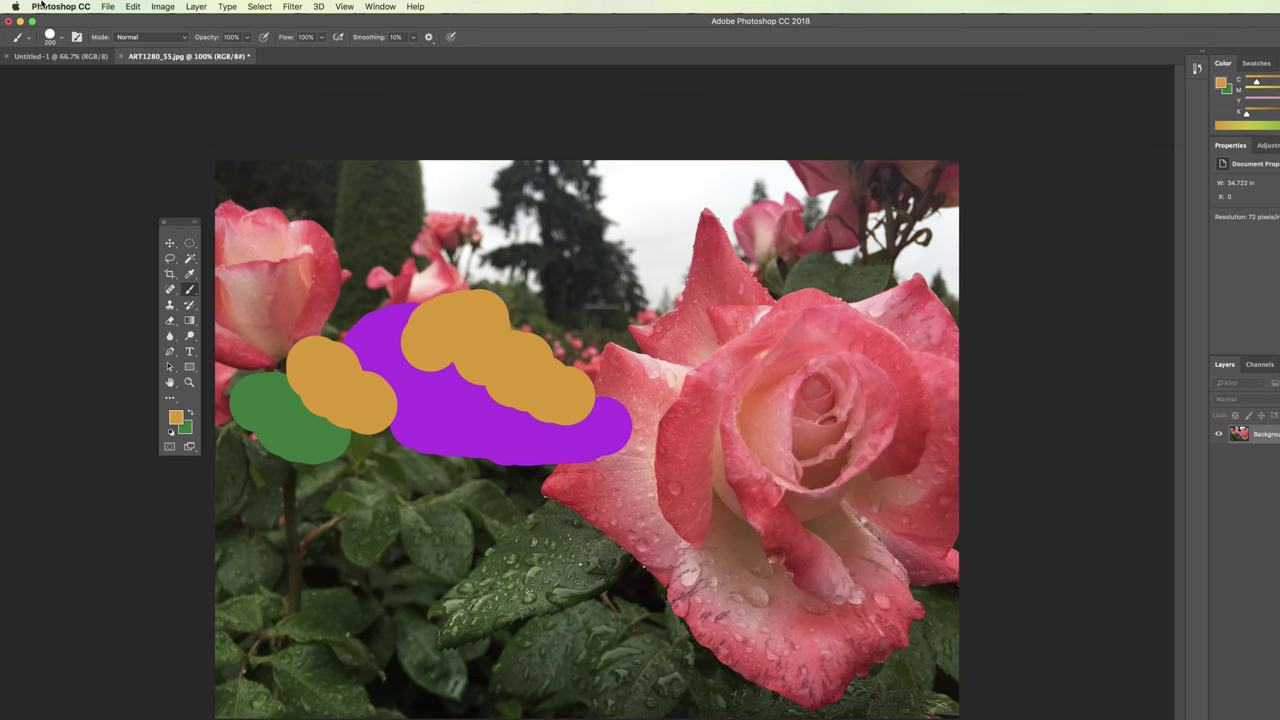
# Revert the rose photo to its saved state and begin converting the Background layer
pyautogui.click(107, 6)
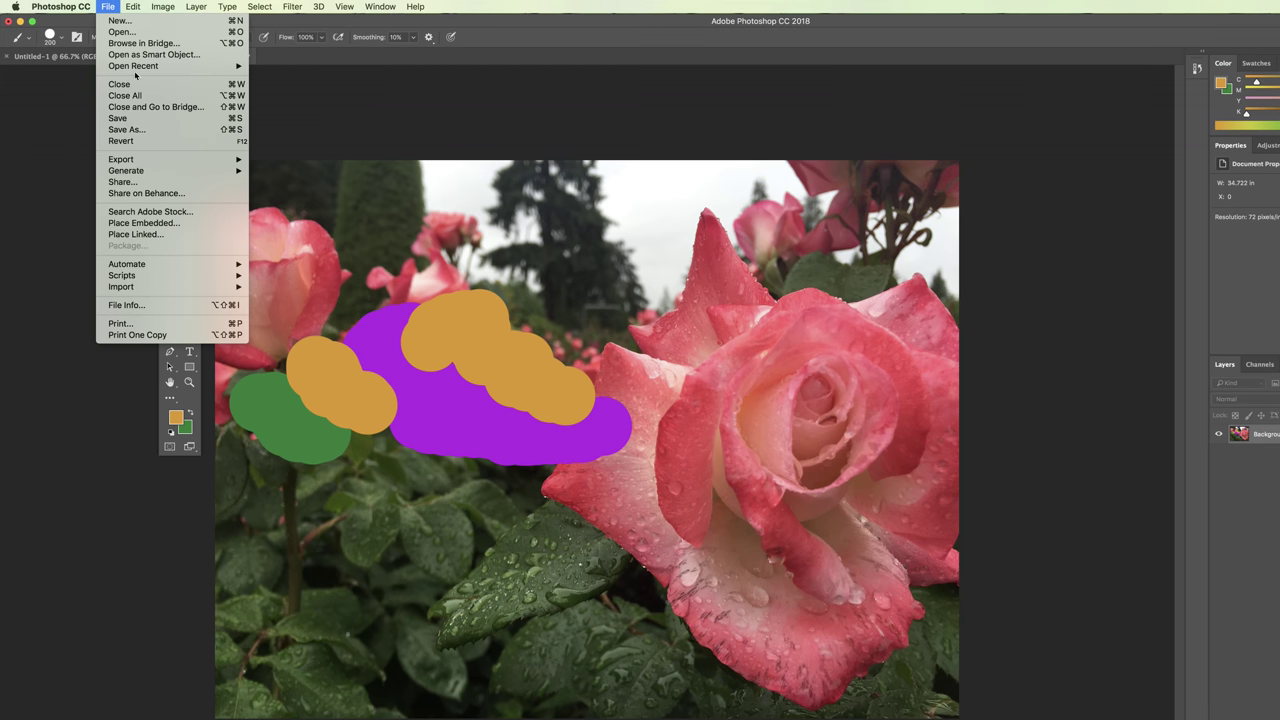
pyautogui.click(137, 142)
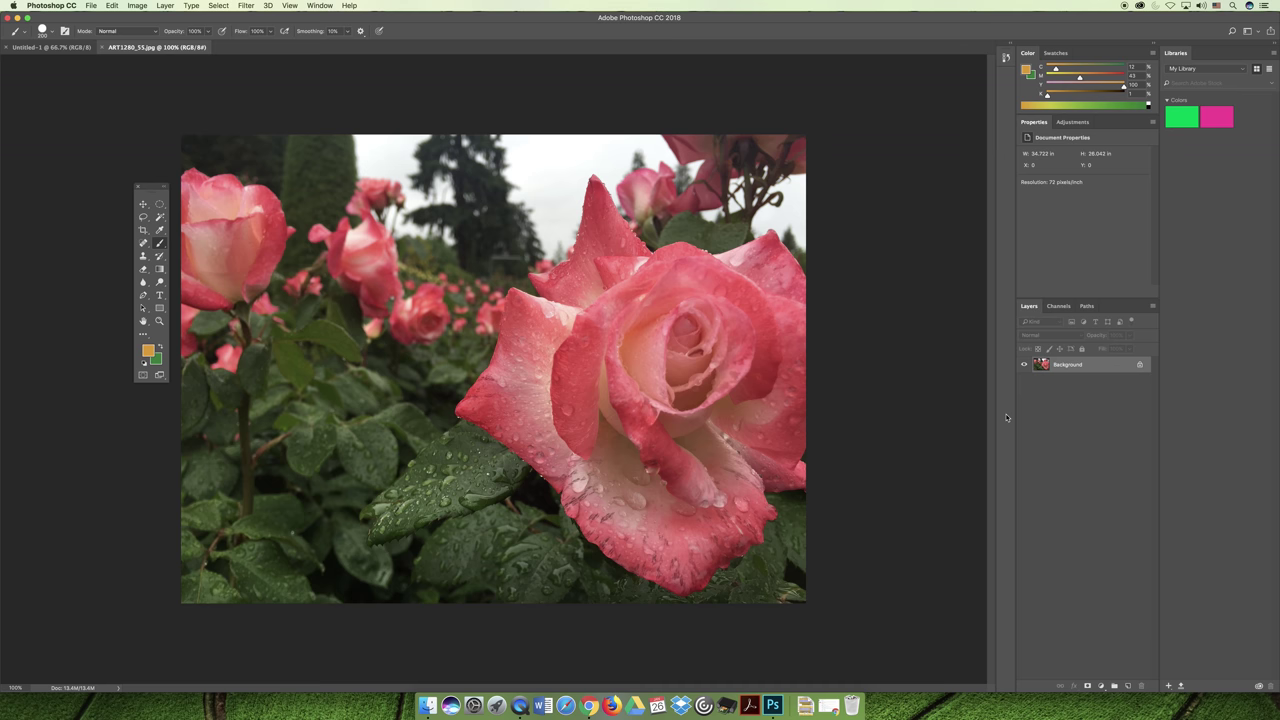
pyautogui.doubleClick(1069, 366)
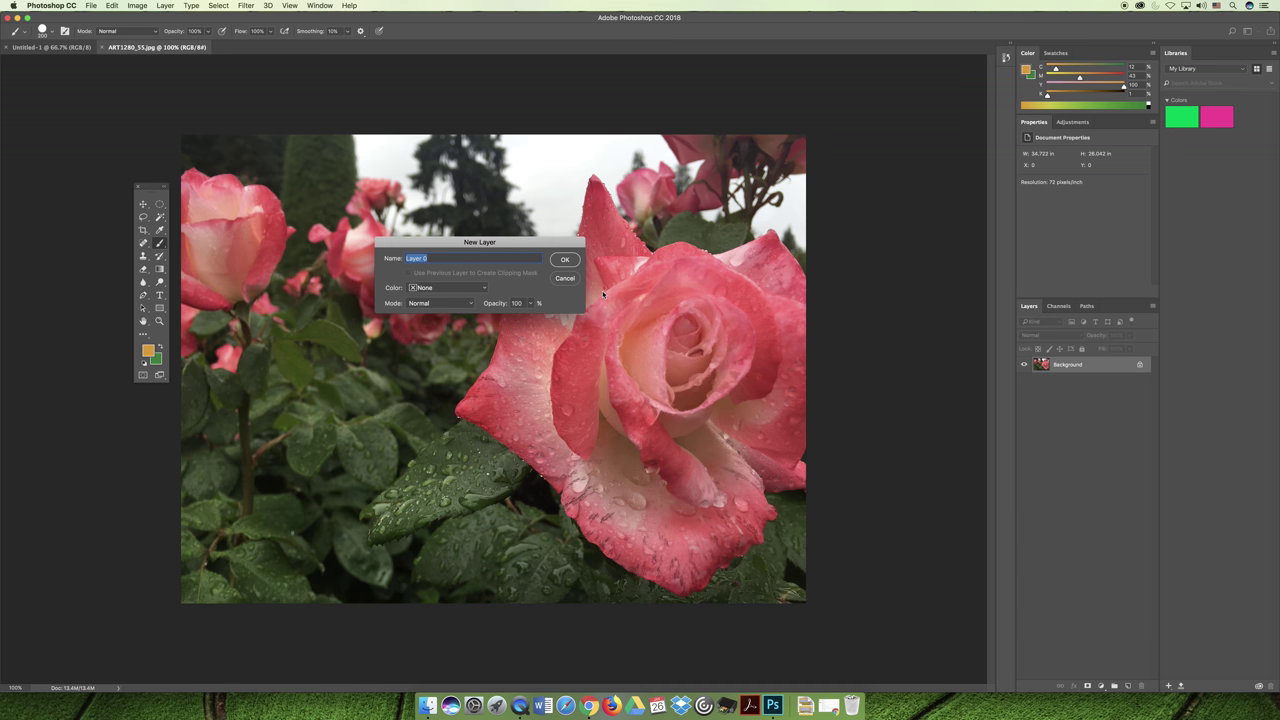
# Make the background a normal Layer 0 and convert it to a smart object
pyautogui.click(566, 260)
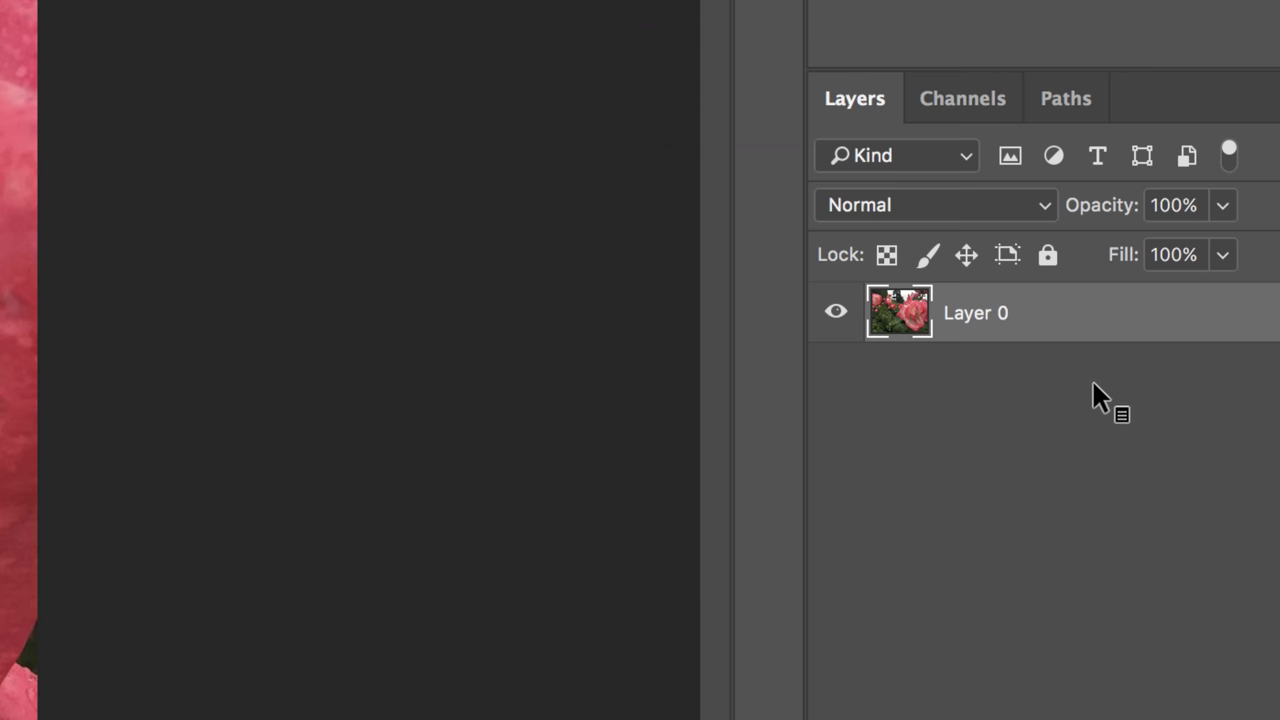
pyautogui.rightClick(975, 335)
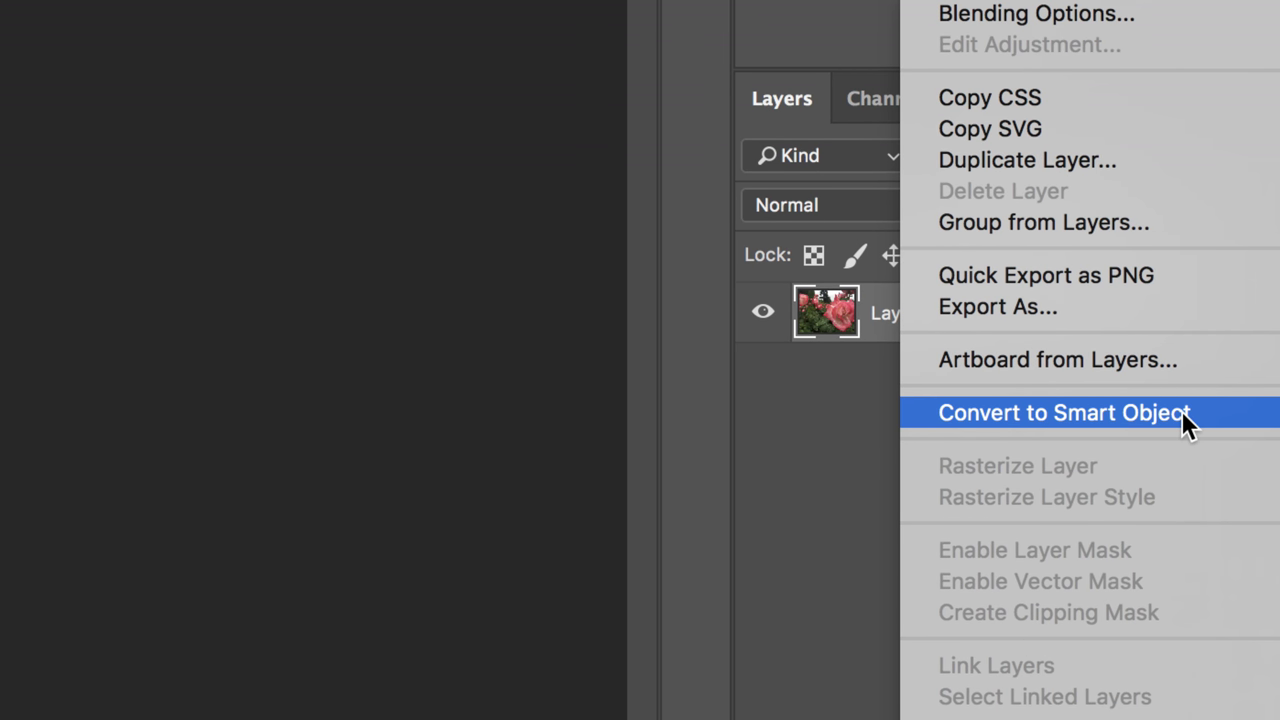
pyautogui.click(1182, 413)
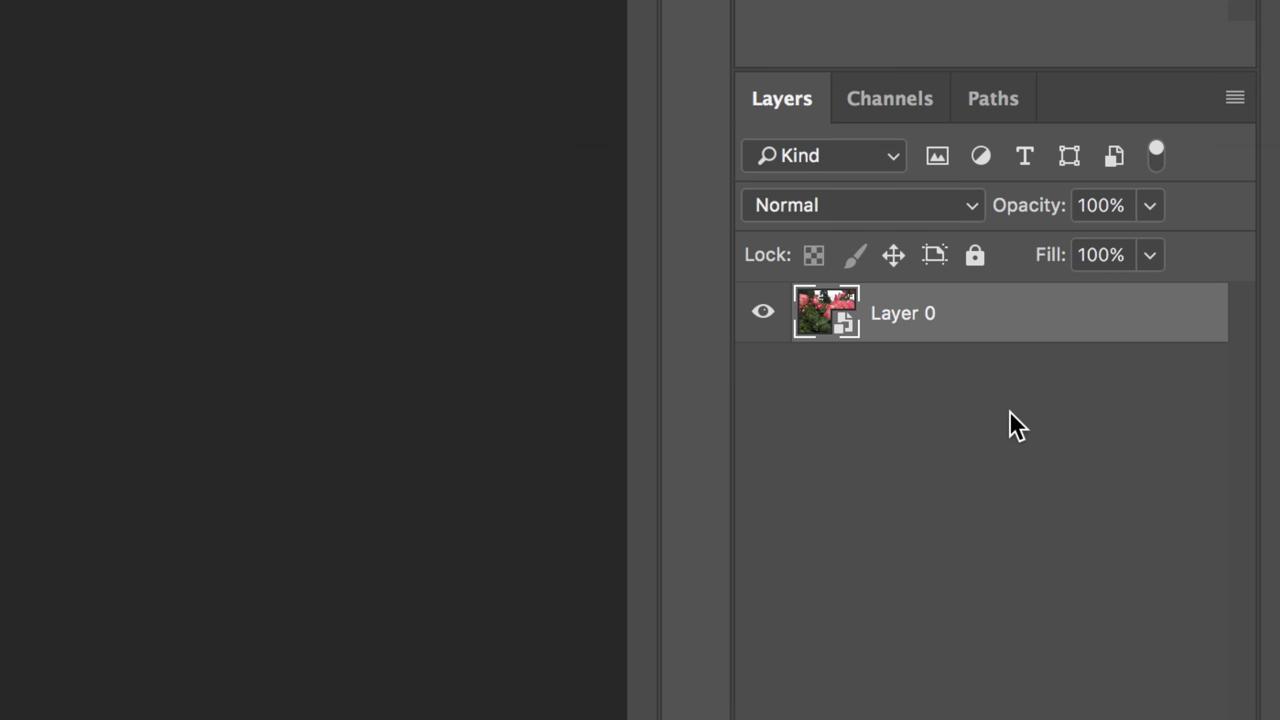
# Duplicate Layer 0 to create 'Layer 0 copy' above it
pyautogui.rightClick(879, 313)
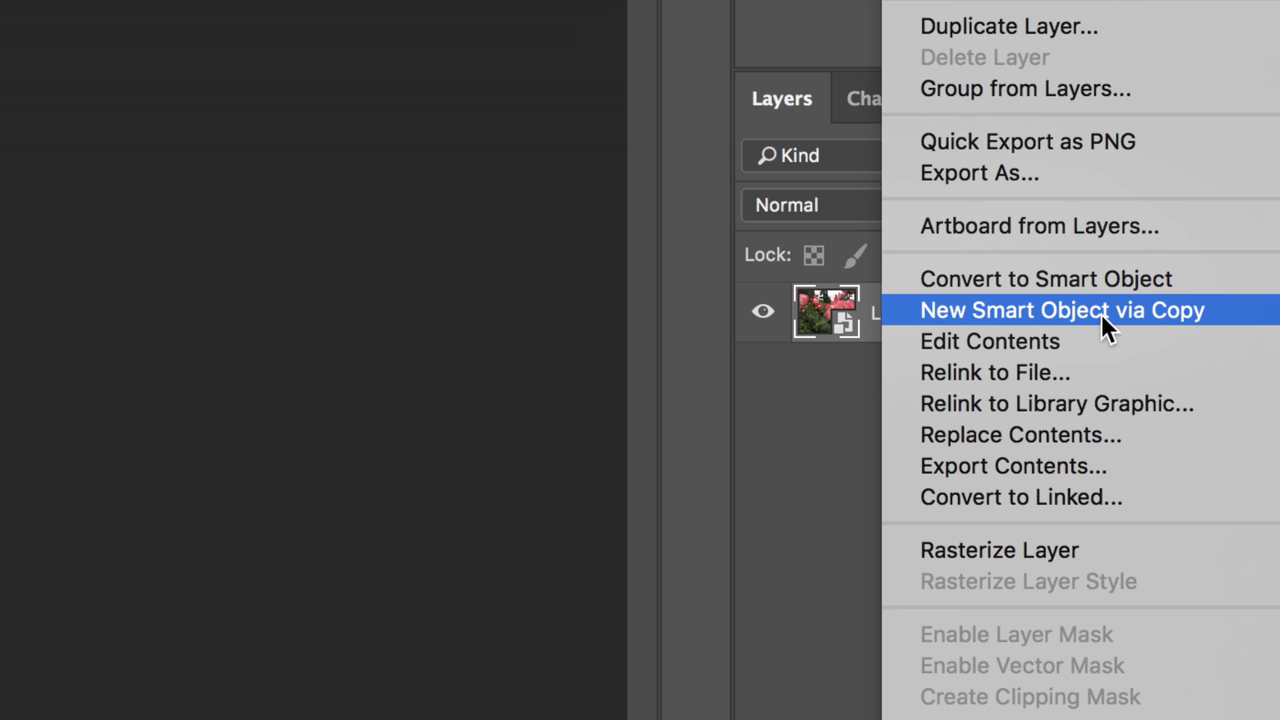
pyautogui.click(1066, 28)
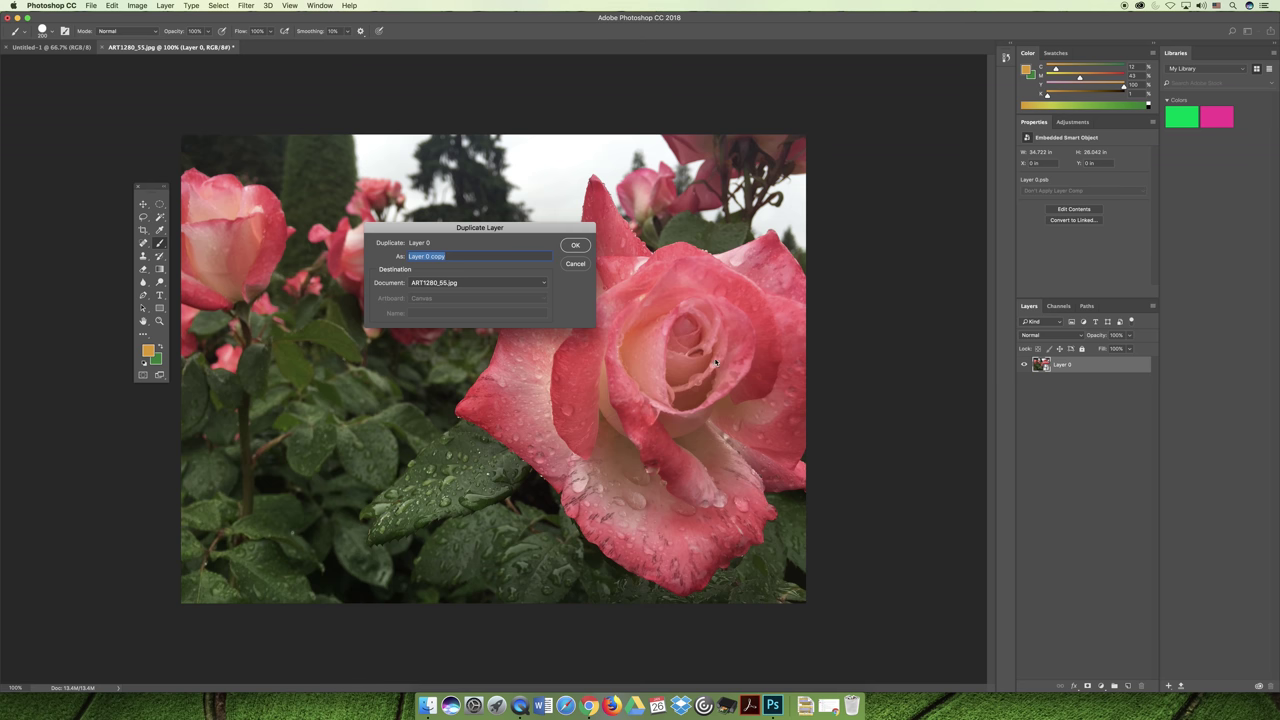
pyautogui.click(572, 244)
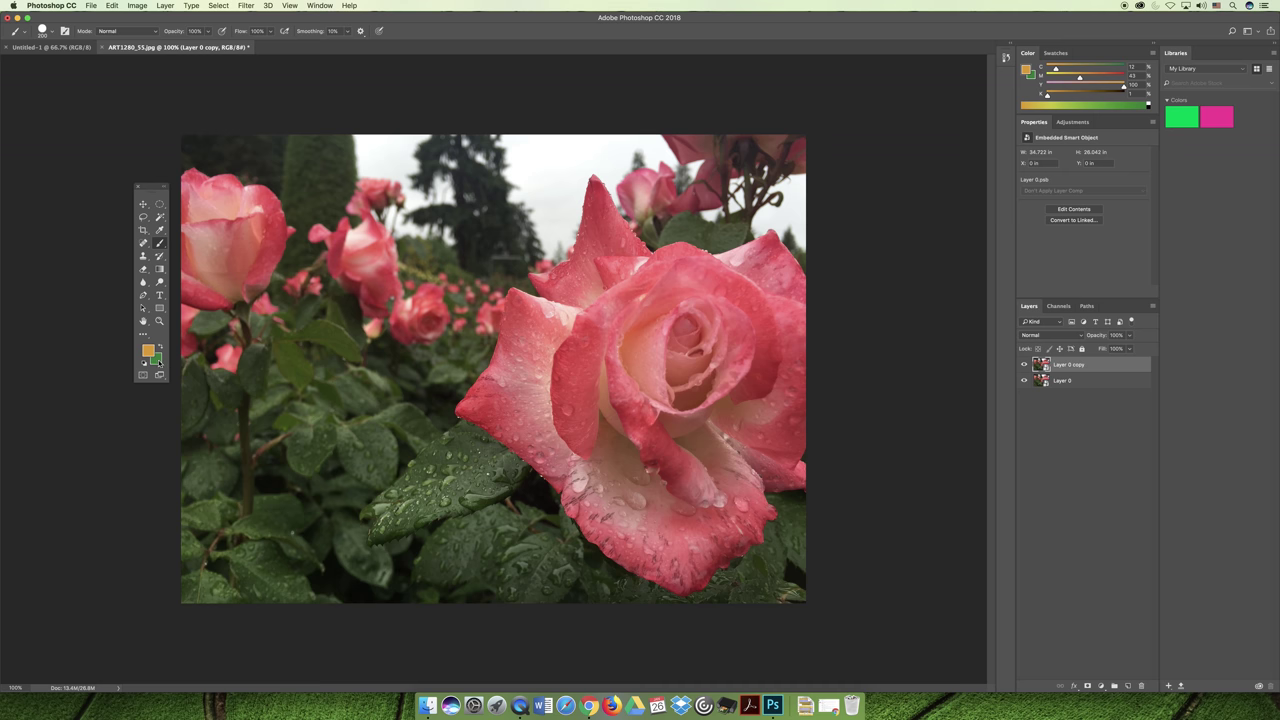
pyautogui.click(157, 360)
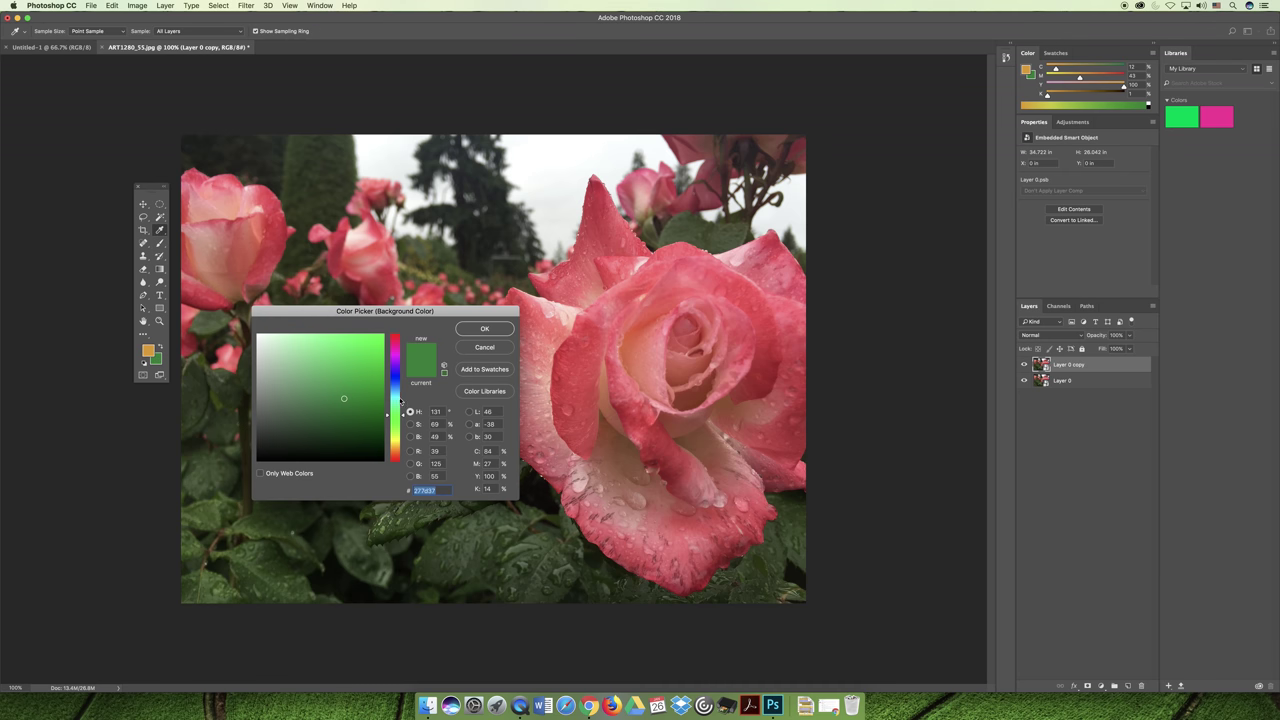
# Change the background colour from green to blue (#4259d0)
pyautogui.moveTo(395, 396); pyautogui.dragTo(395, 380)
pyautogui.click(353, 358)
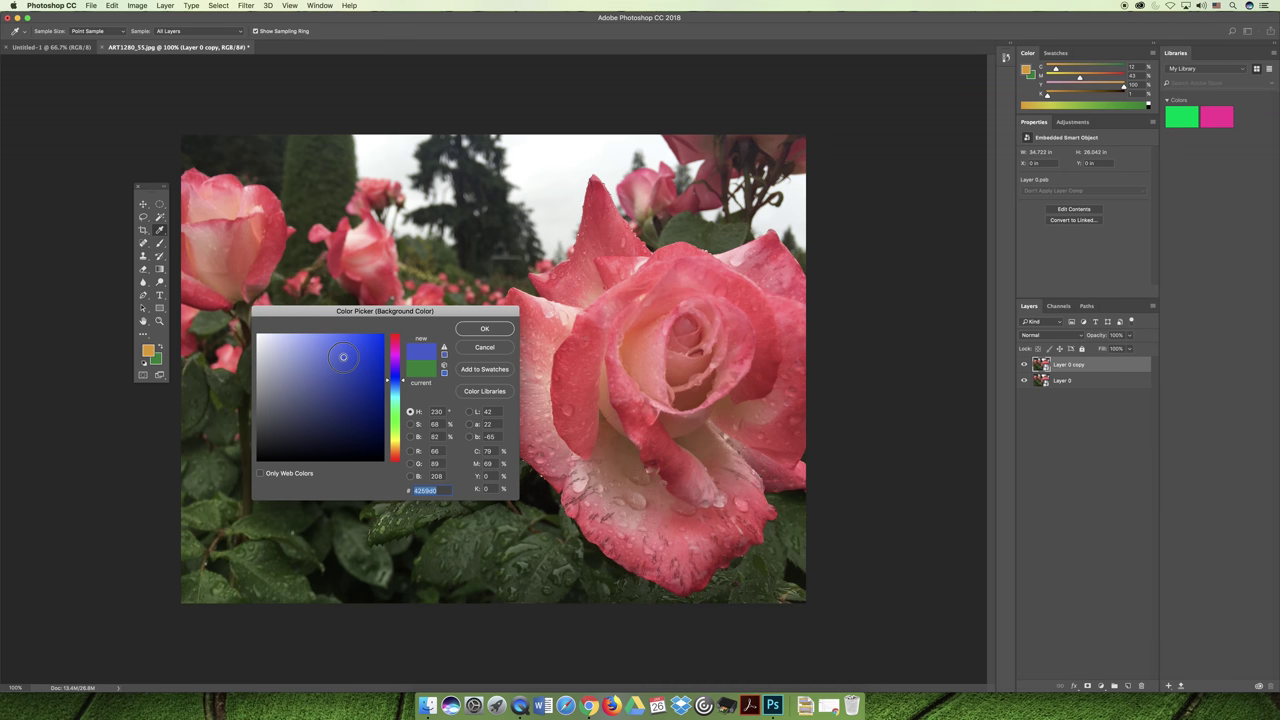
pyautogui.click(460, 333)
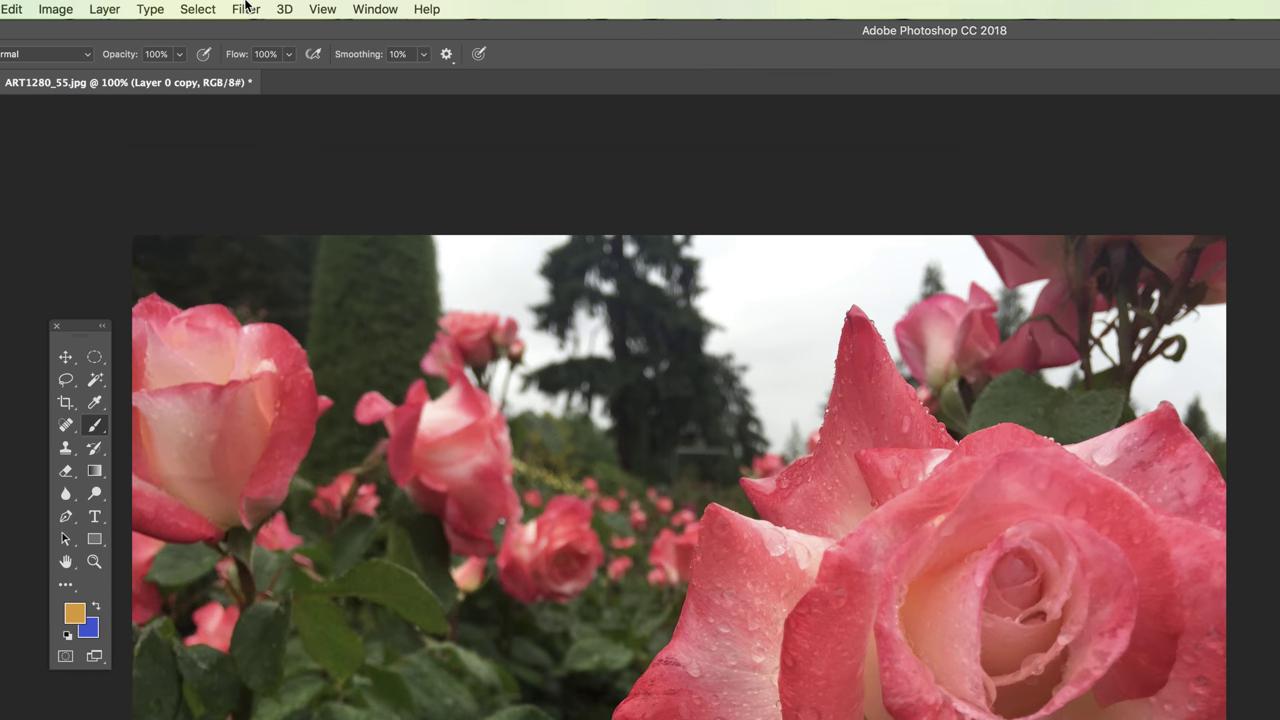
pyautogui.click(245, 5)
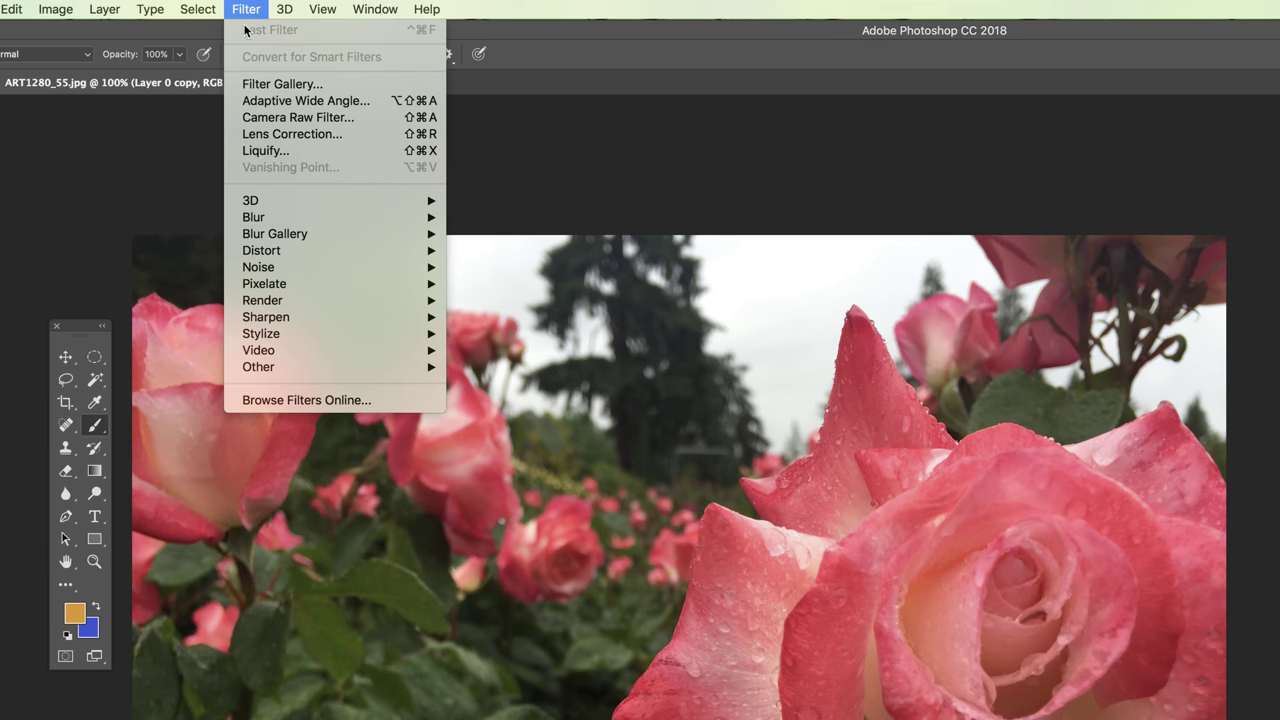
# Apply Colored Pencil from the Filter Gallery to Layer 0 copy, after briefly previewing Cutout
pyautogui.click(279, 89)
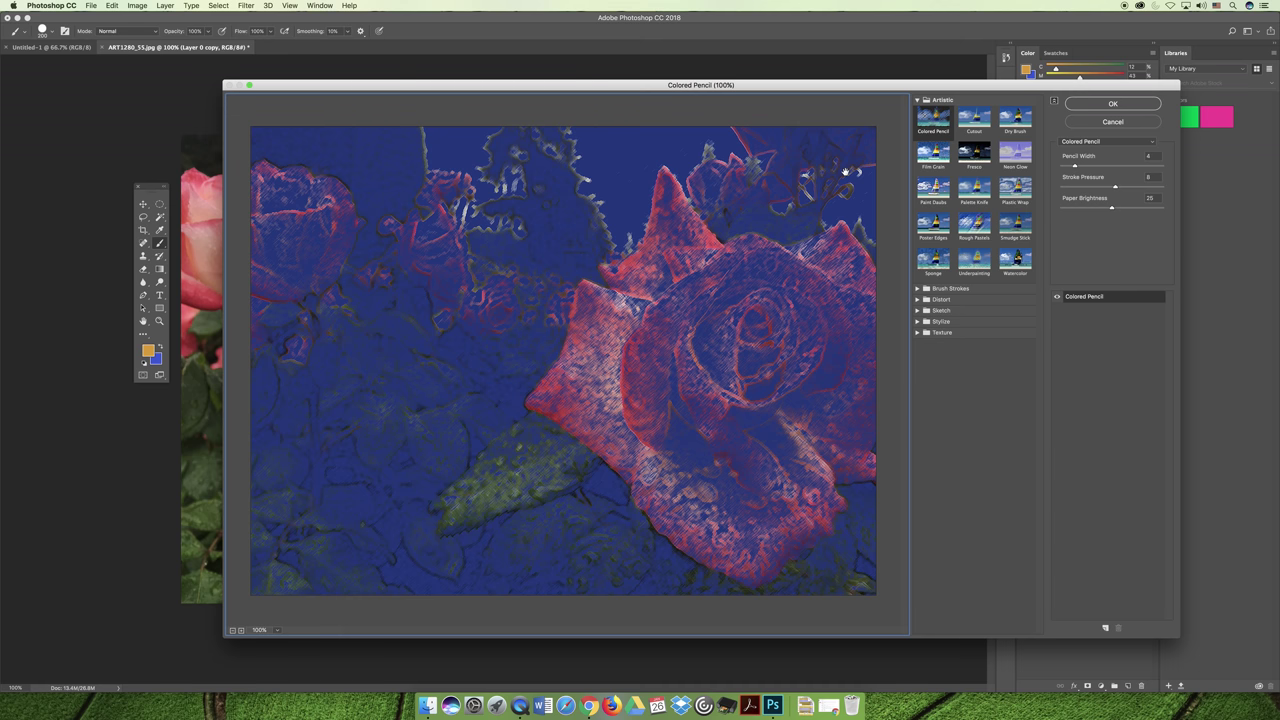
pyautogui.click(975, 120)
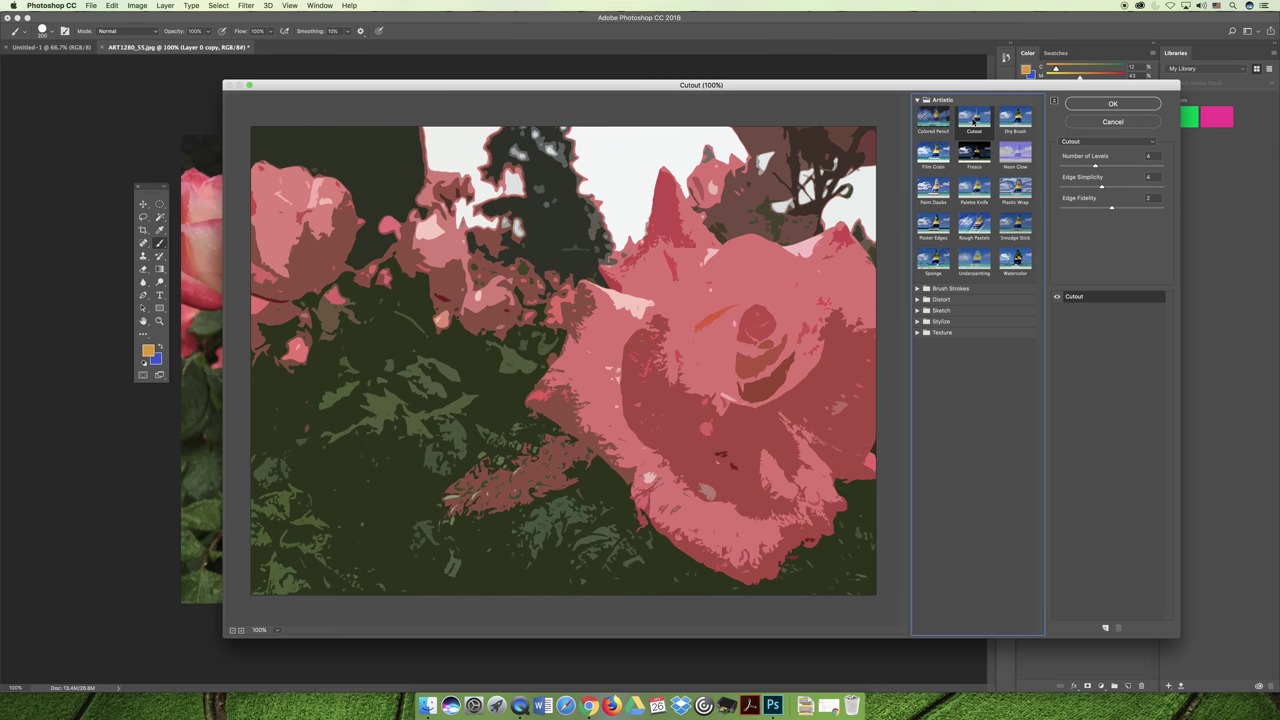
pyautogui.click(920, 125)
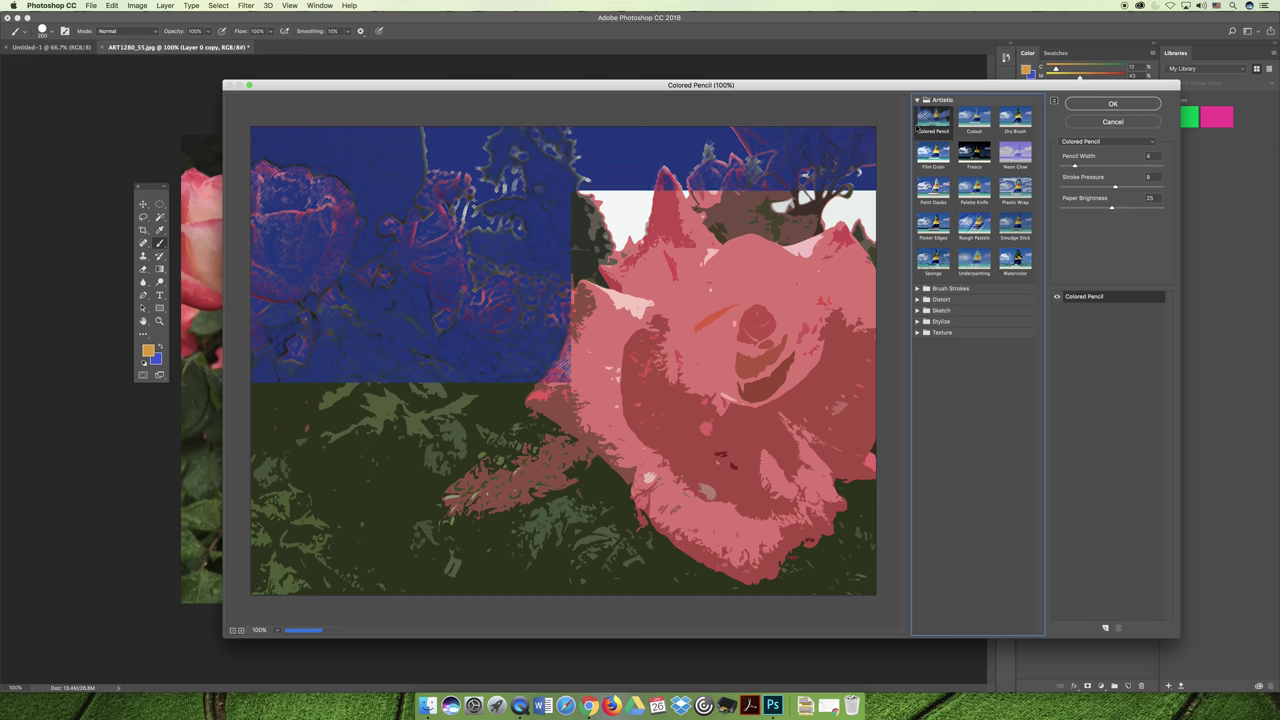
pyautogui.click(1095, 104)
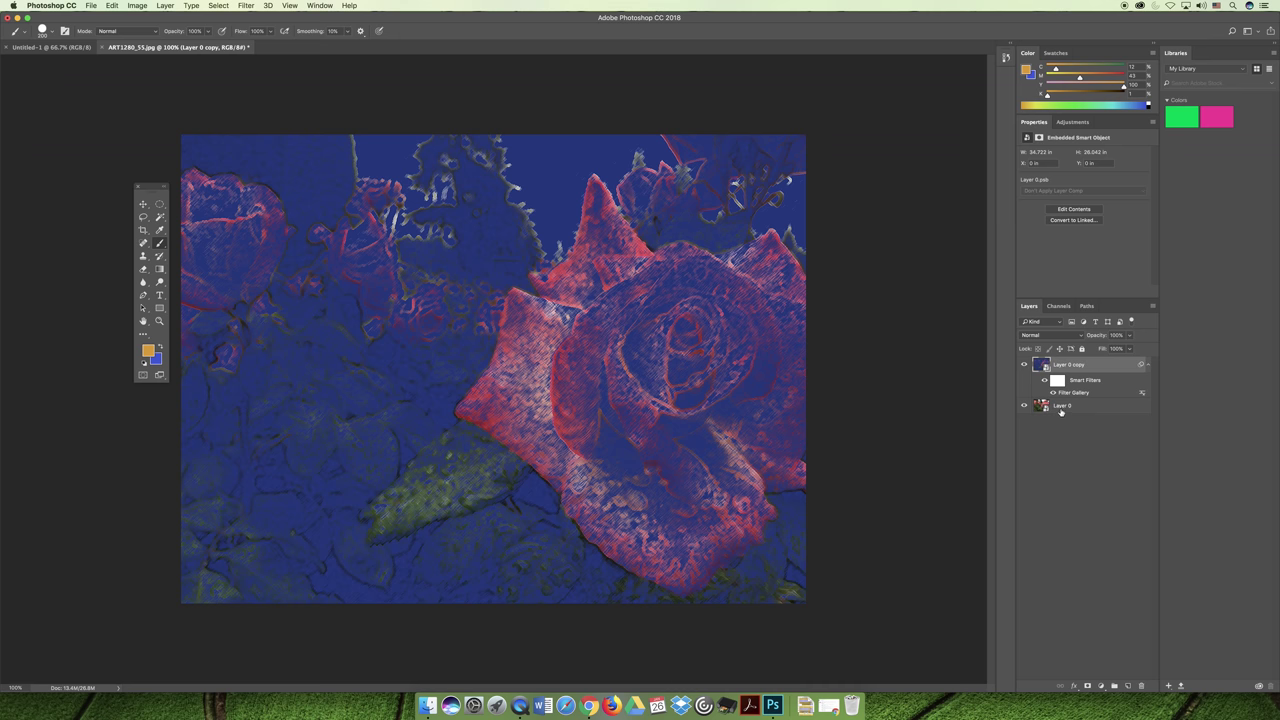
pyautogui.click(1062, 408)
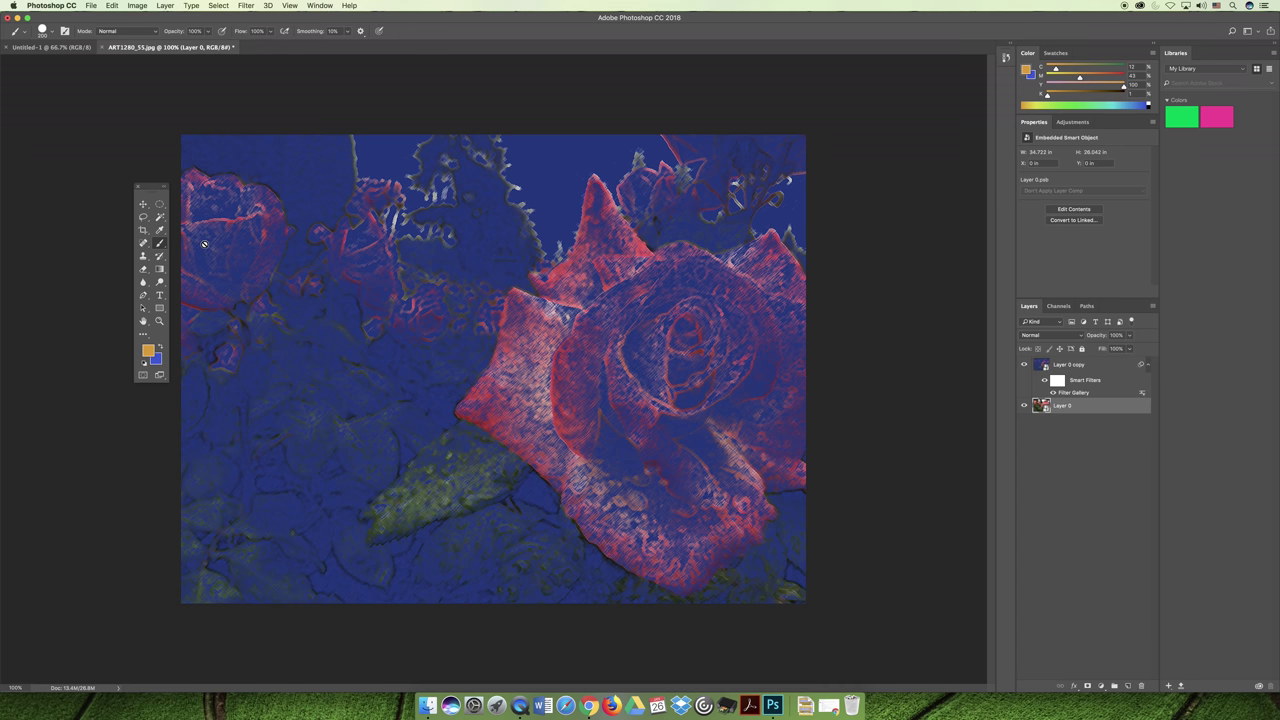
# Set the background colour to the vivid purple #c52ee5
pyautogui.click(158, 360)
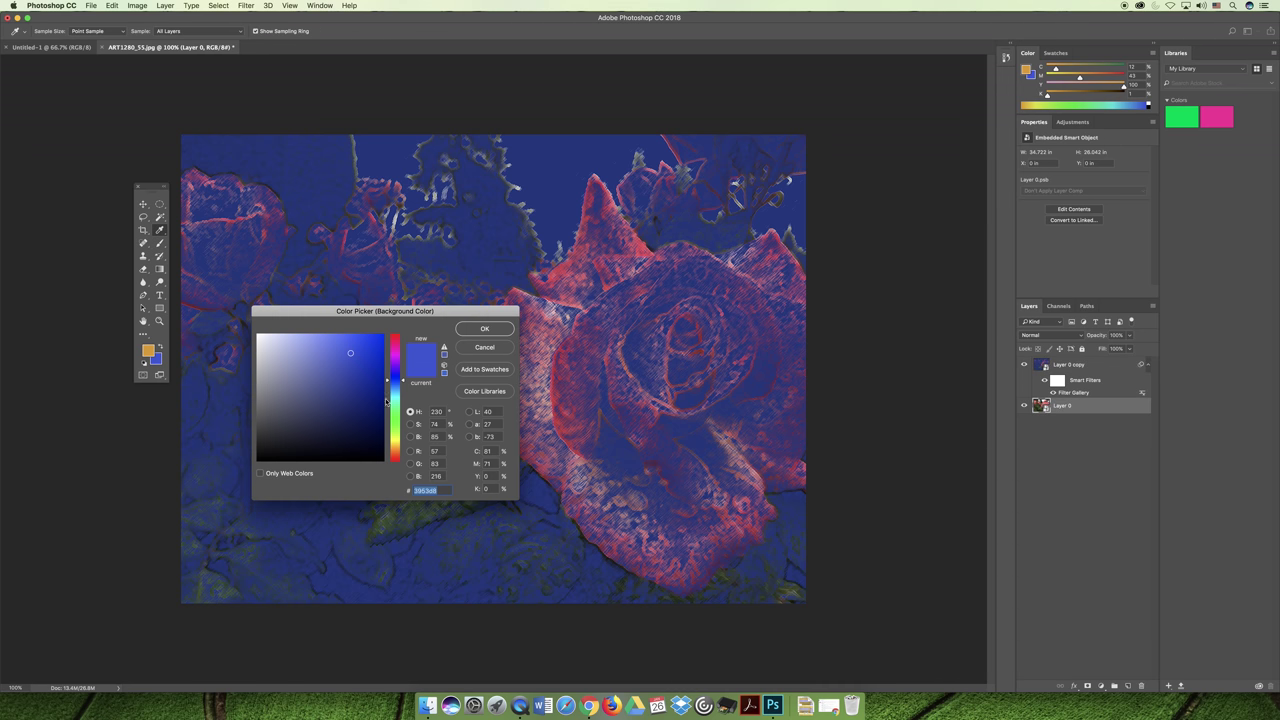
pyautogui.moveTo(395, 357); pyautogui.dragTo(395, 360)
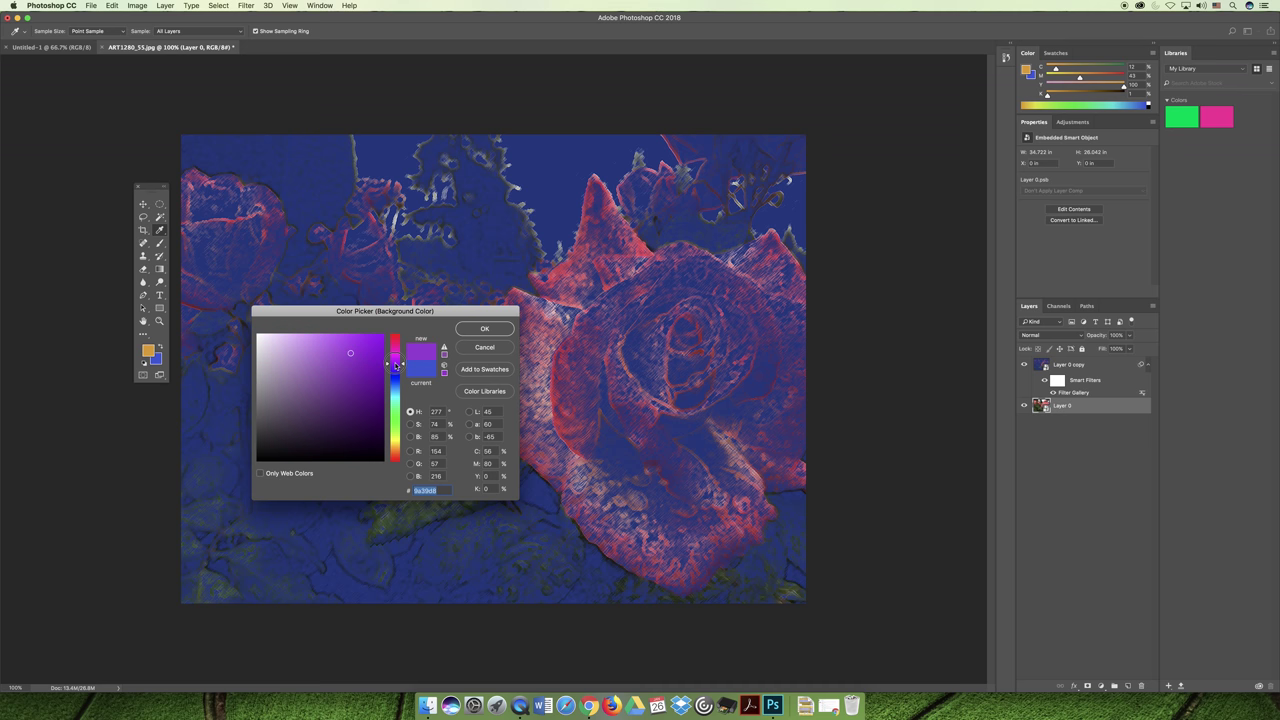
pyautogui.click(358, 347)
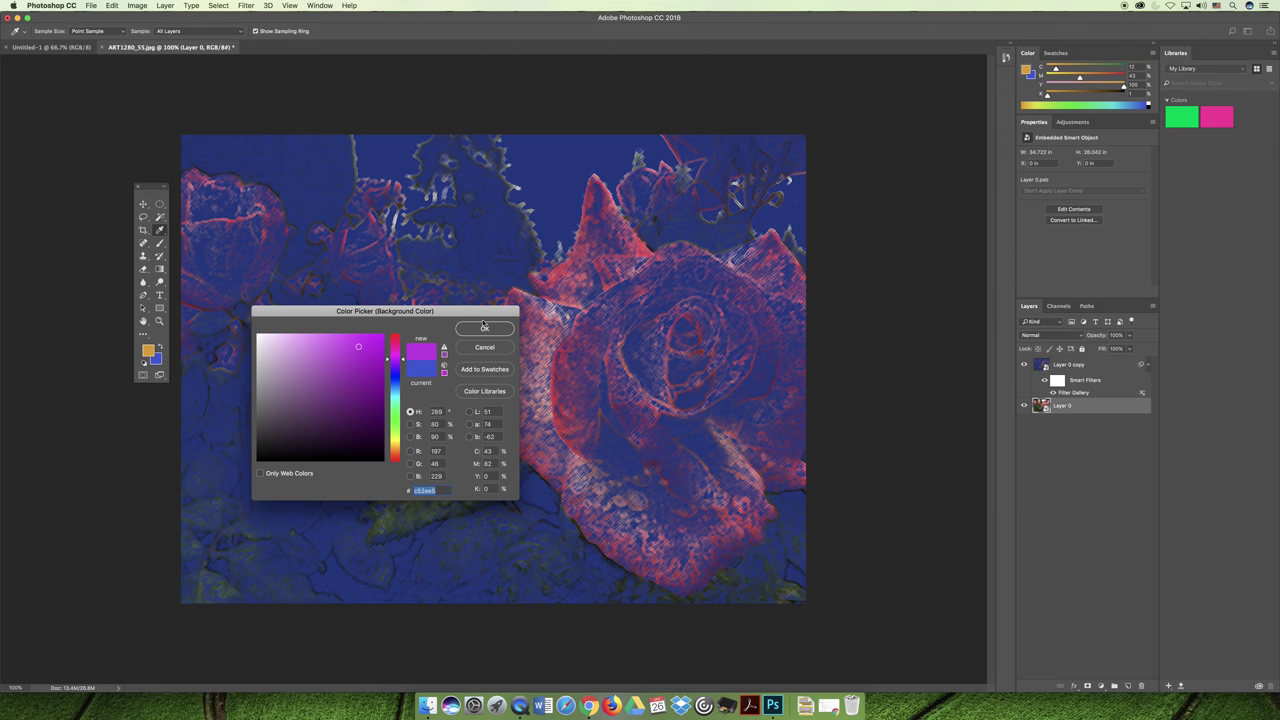
pyautogui.click(485, 329)
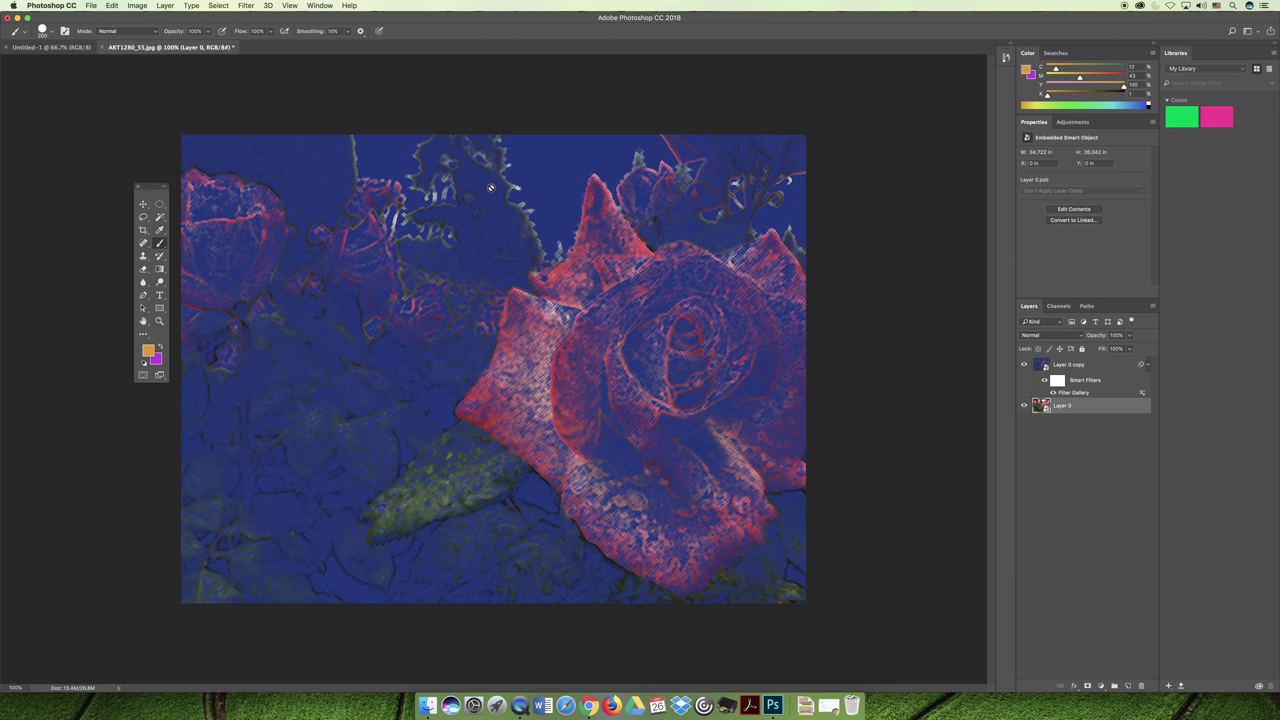
pyautogui.click(244, 5)
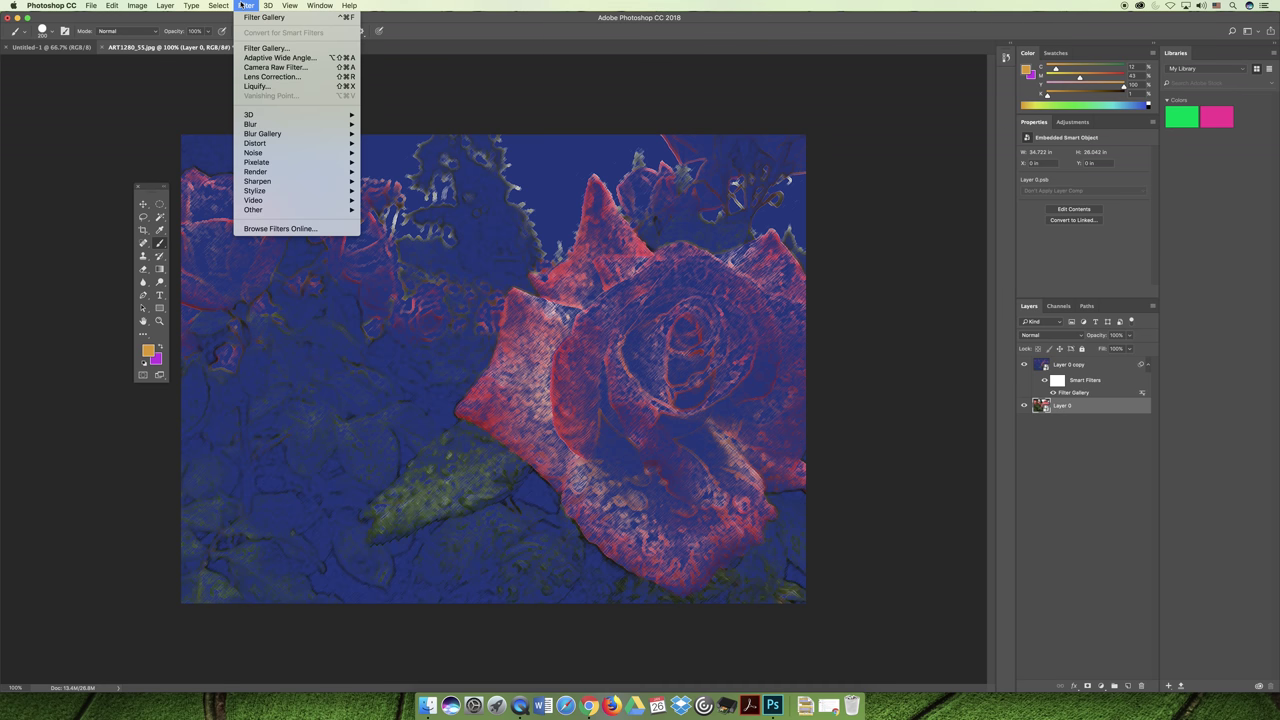
# Apply the Colored Pencil filter to Layer 0 and hide Layer 0 copy to view it
pyautogui.click(296, 50)
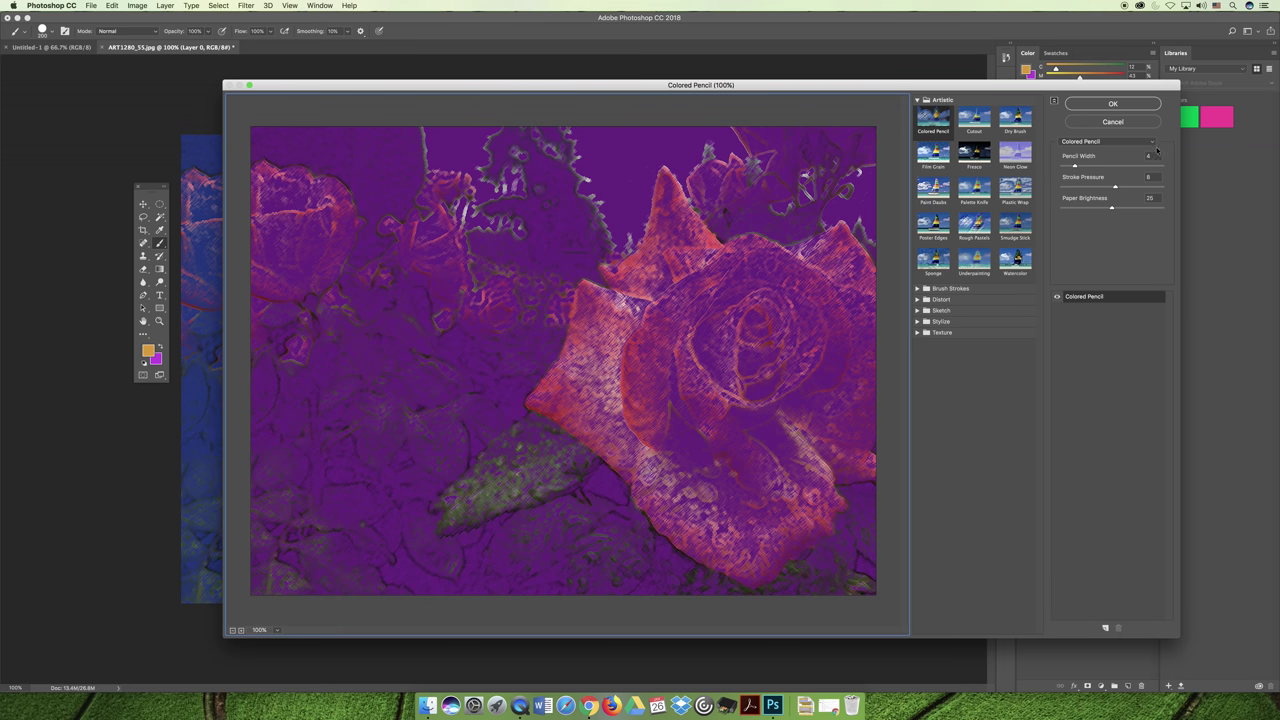
pyautogui.click(1112, 104)
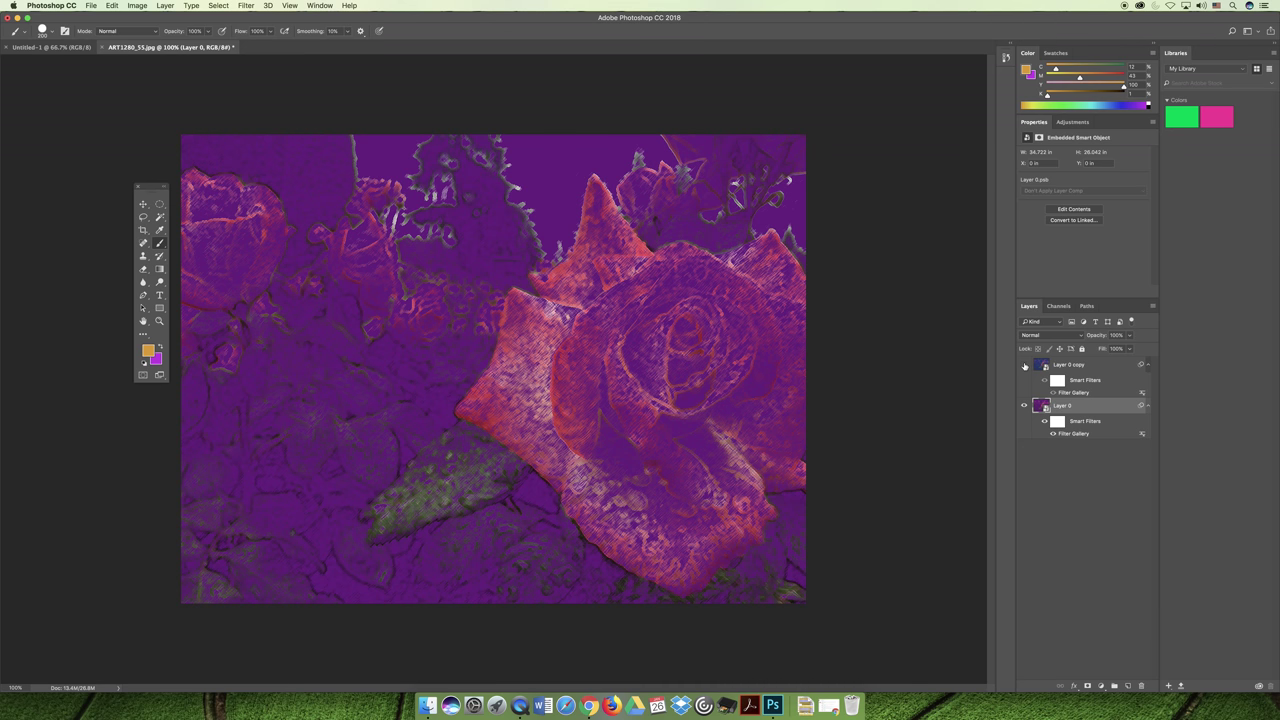
pyautogui.click(1024, 366)
# Undo the Filter Gallery filter on Layer 0
pyautogui.click(112, 5)
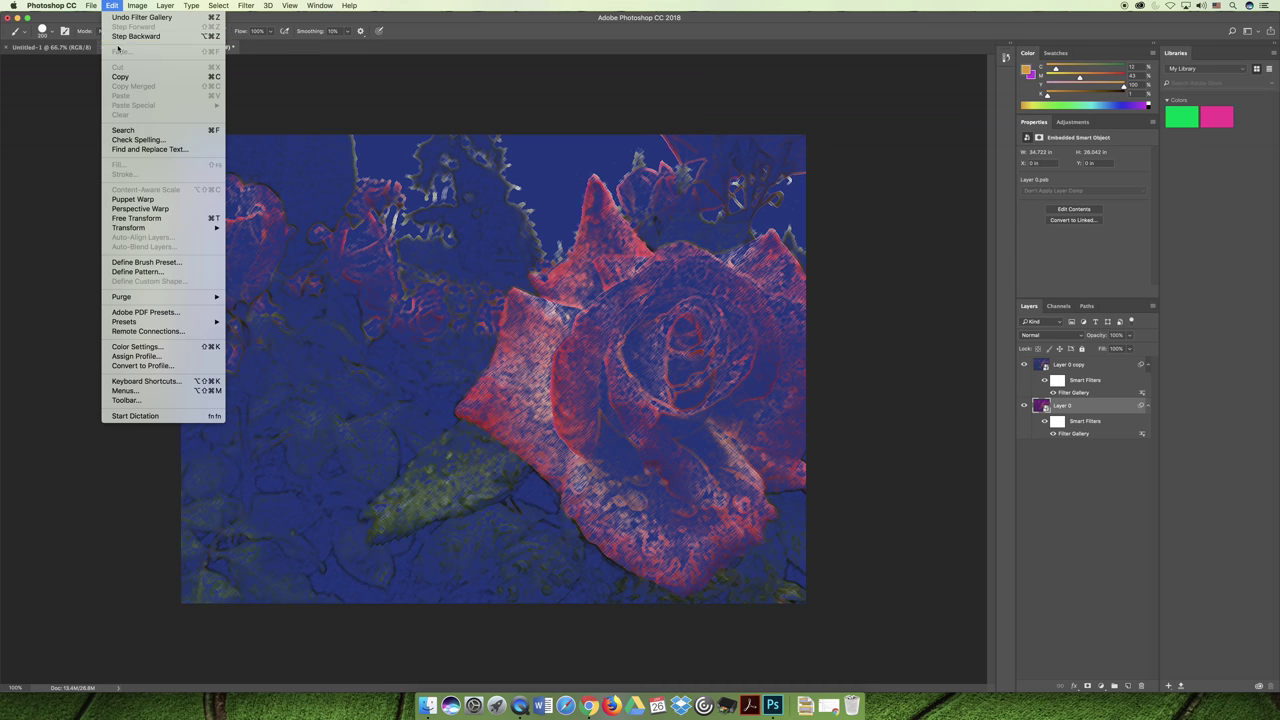
pyautogui.click(142, 17)
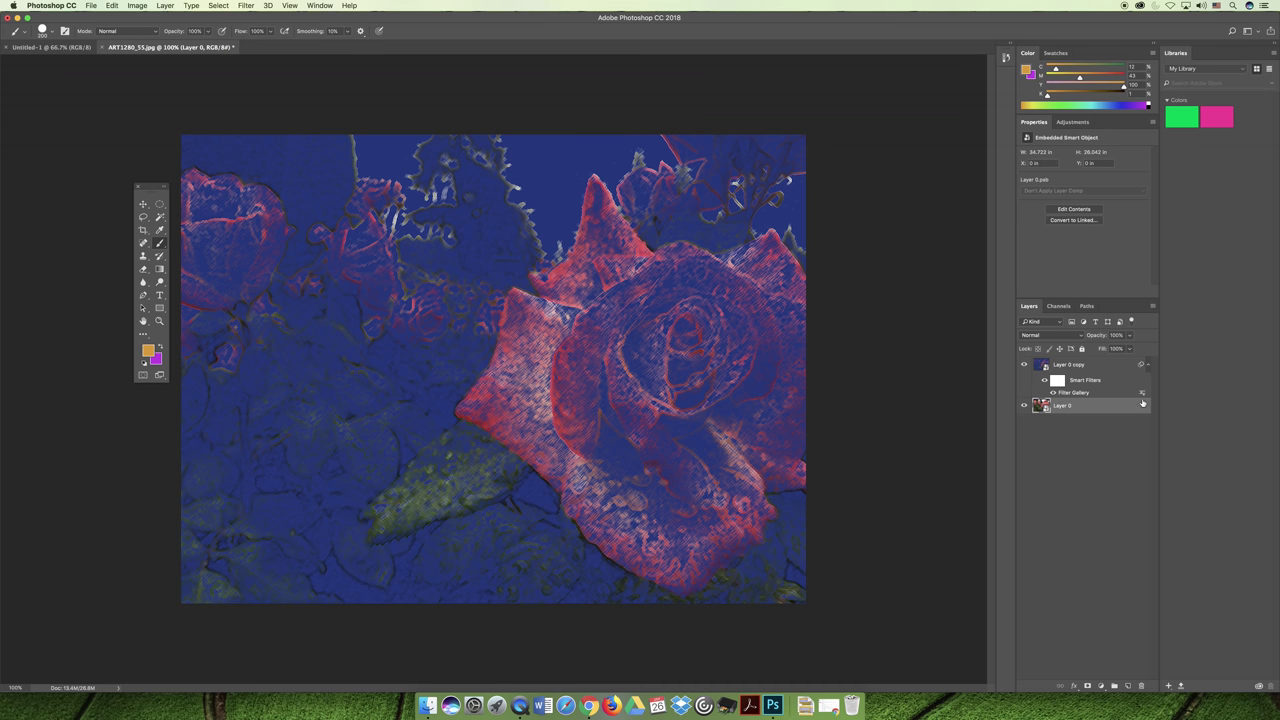
pyautogui.click(1108, 369)
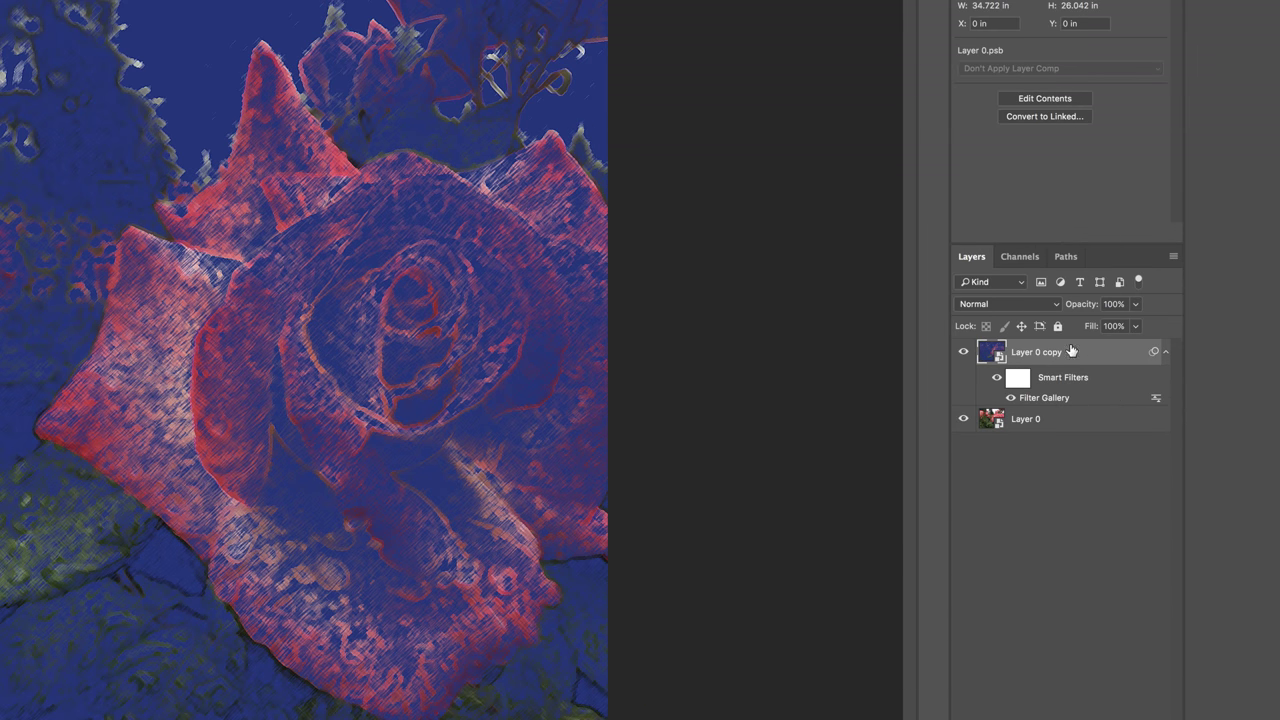
# Set Layer 0 copy's blend mode to Overlay, then hide it to compare with the original
pyautogui.click(1015, 304)
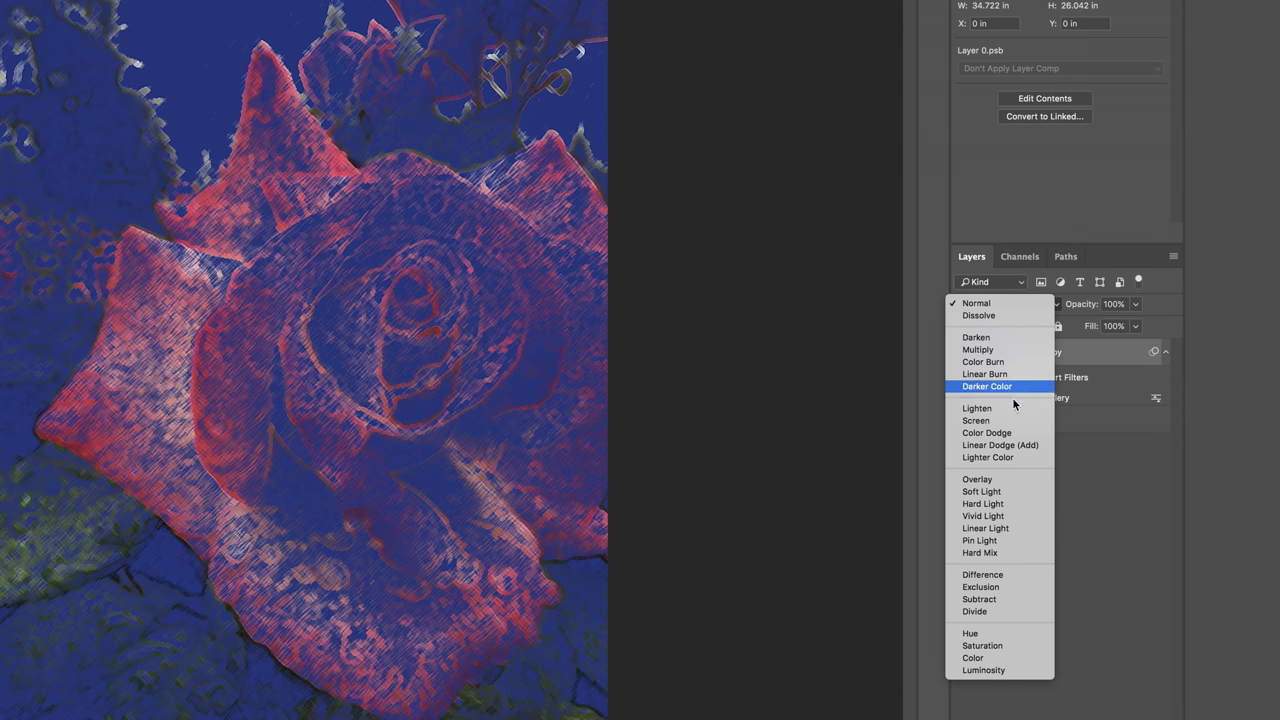
pyautogui.scroll(-1, 1006, 480)
pyautogui.click(980, 461)
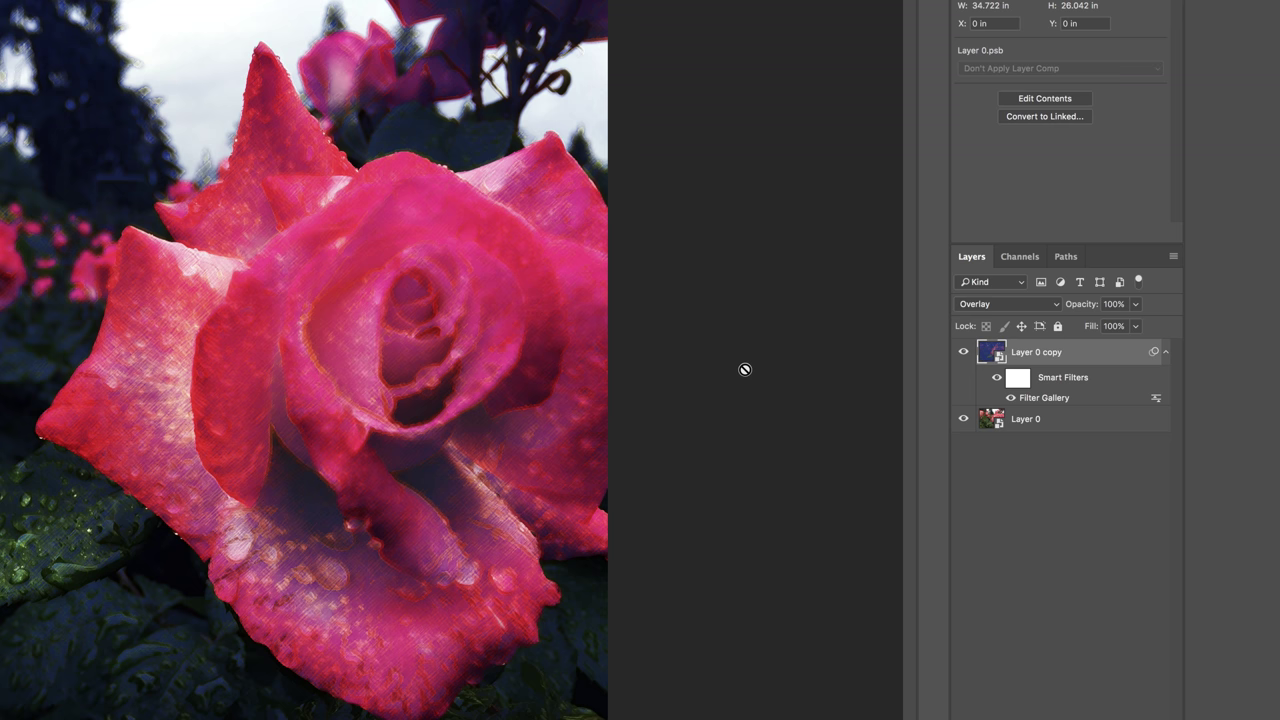
pyautogui.moveTo(1010, 413); pyautogui.dragTo(800, 415)
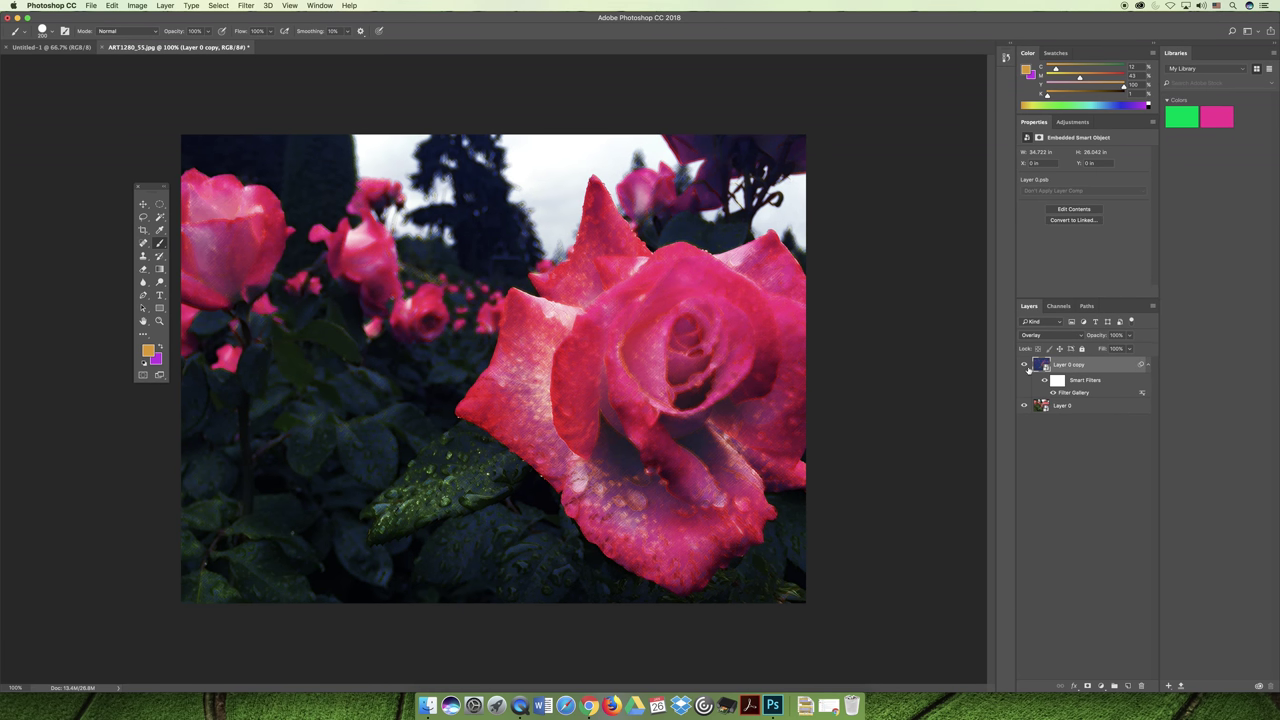
pyautogui.click(1024, 366)
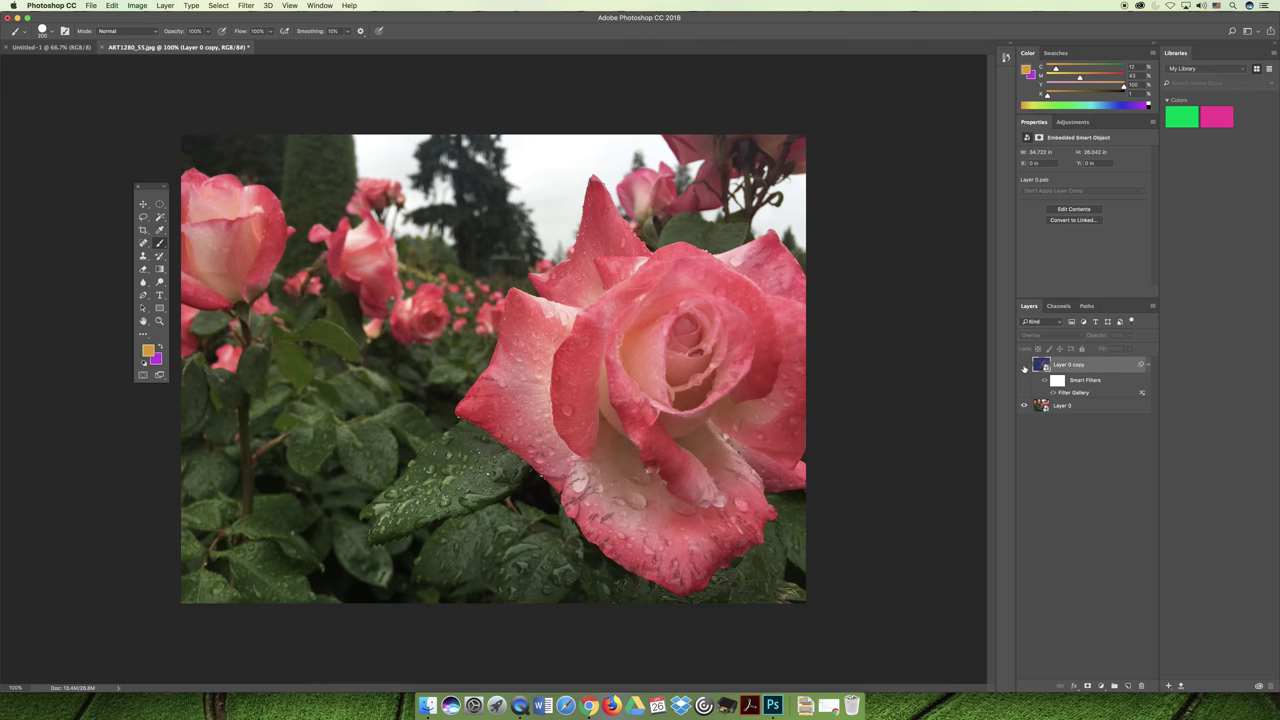
# Make Layer 0 copy visible, try Normal blending, then return it to Overlay
pyautogui.click(1024, 366)
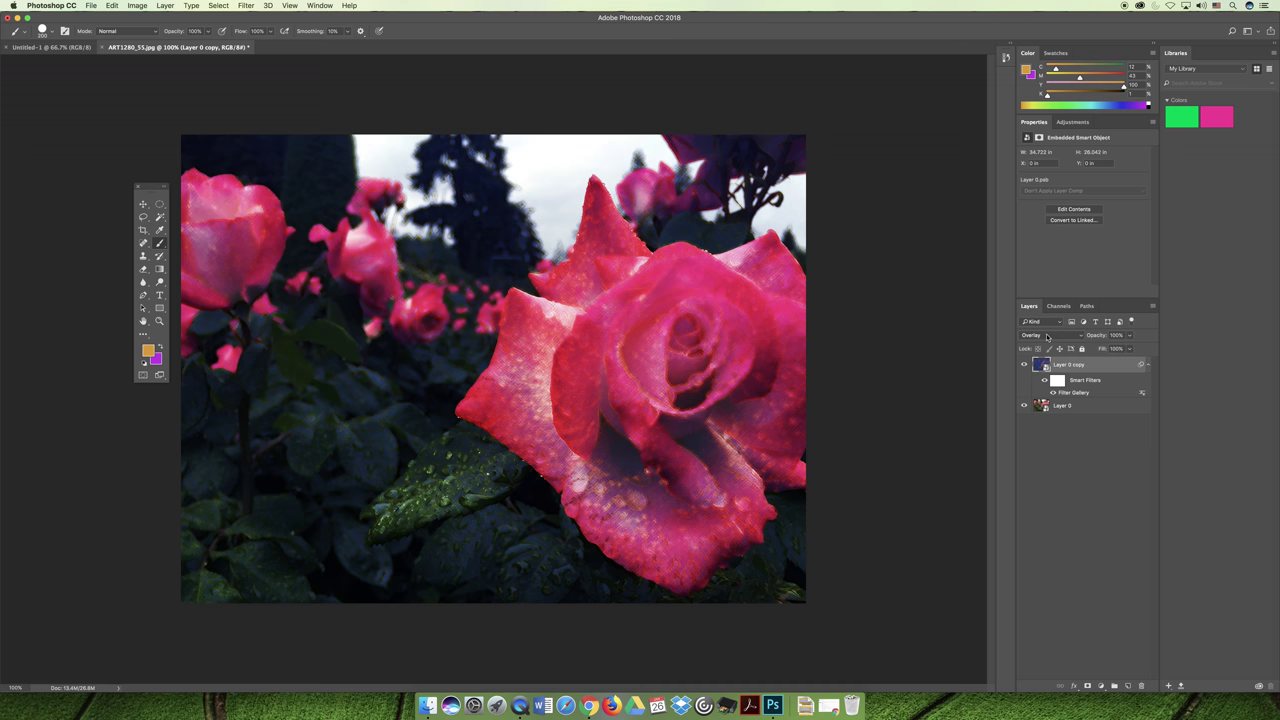
pyautogui.click(1047, 335)
pyautogui.click(1054, 228)
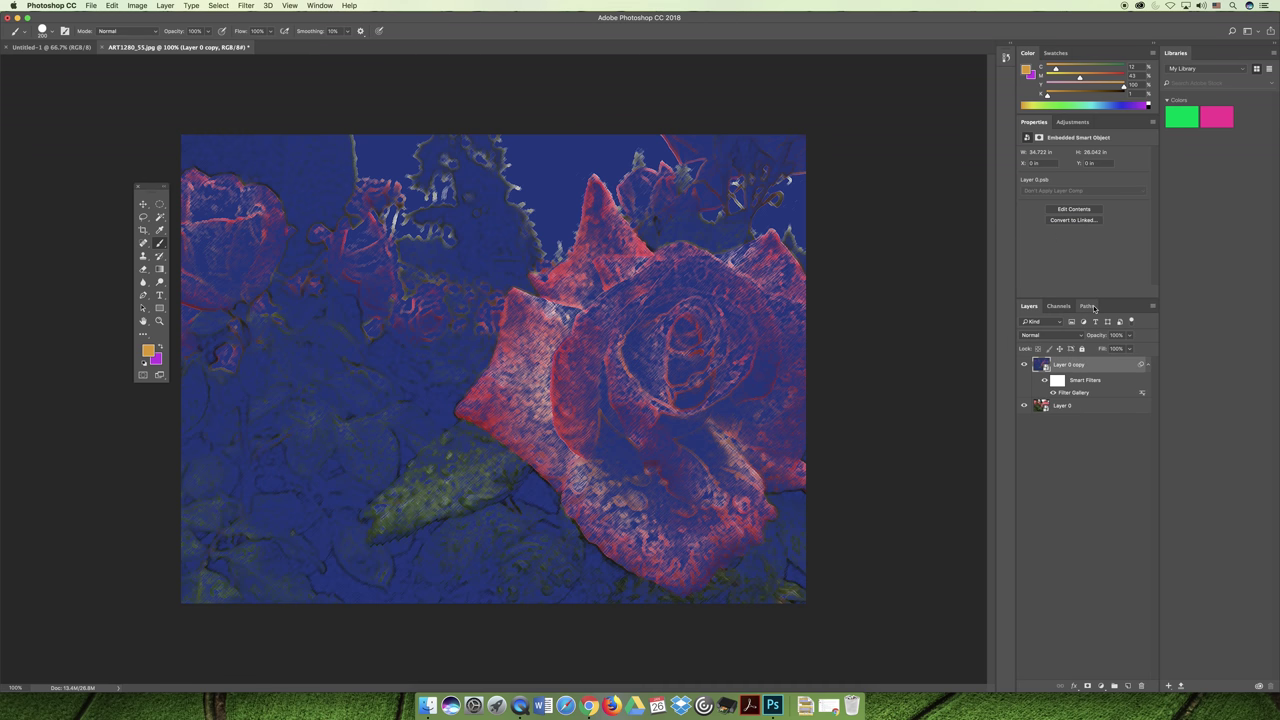
pyautogui.click(1047, 336)
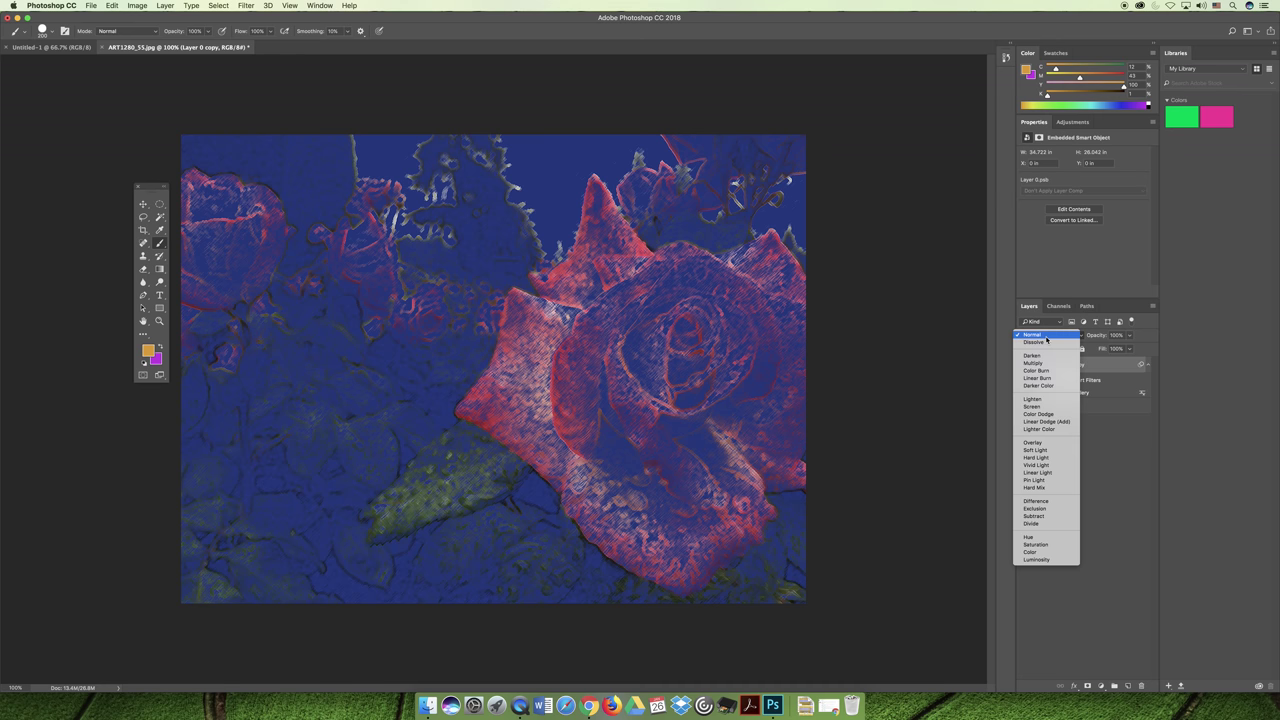
pyautogui.click(1046, 442)
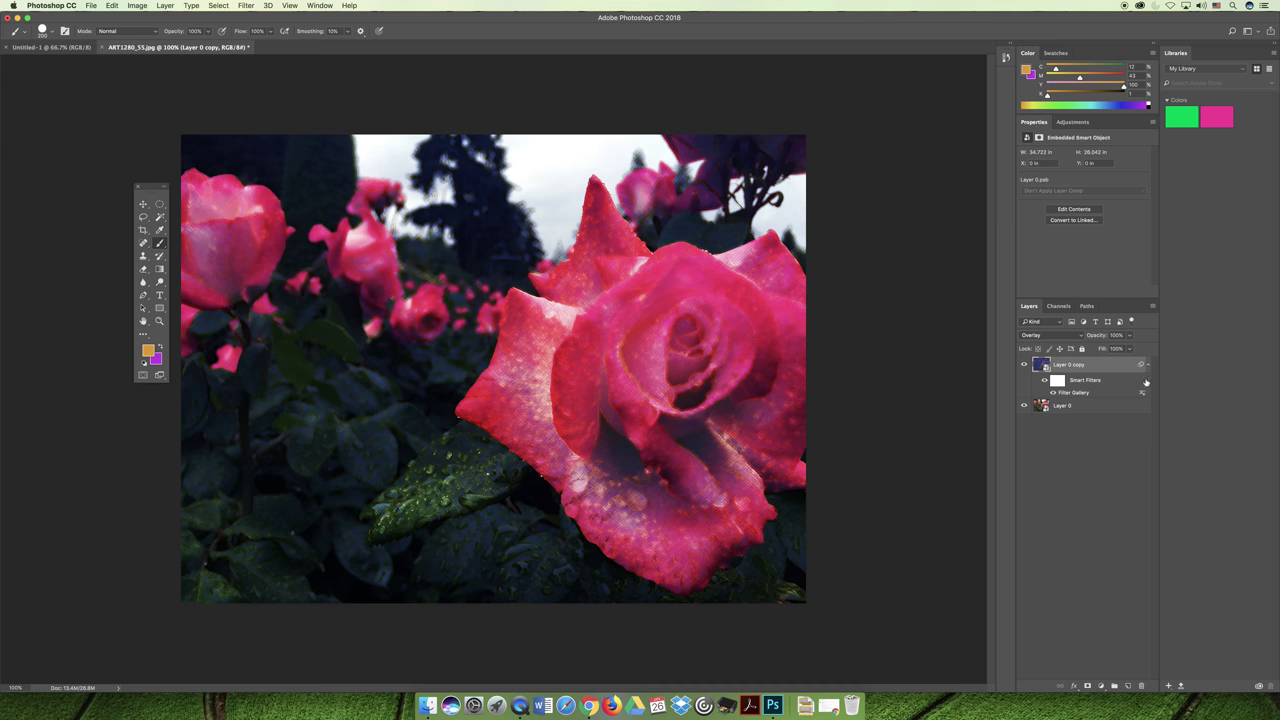
# Lower Layer 0 copy's fill to 61% and cancel the rasterize smart object warning
pyautogui.moveTo(1133, 355); pyautogui.dragTo(1111, 363)
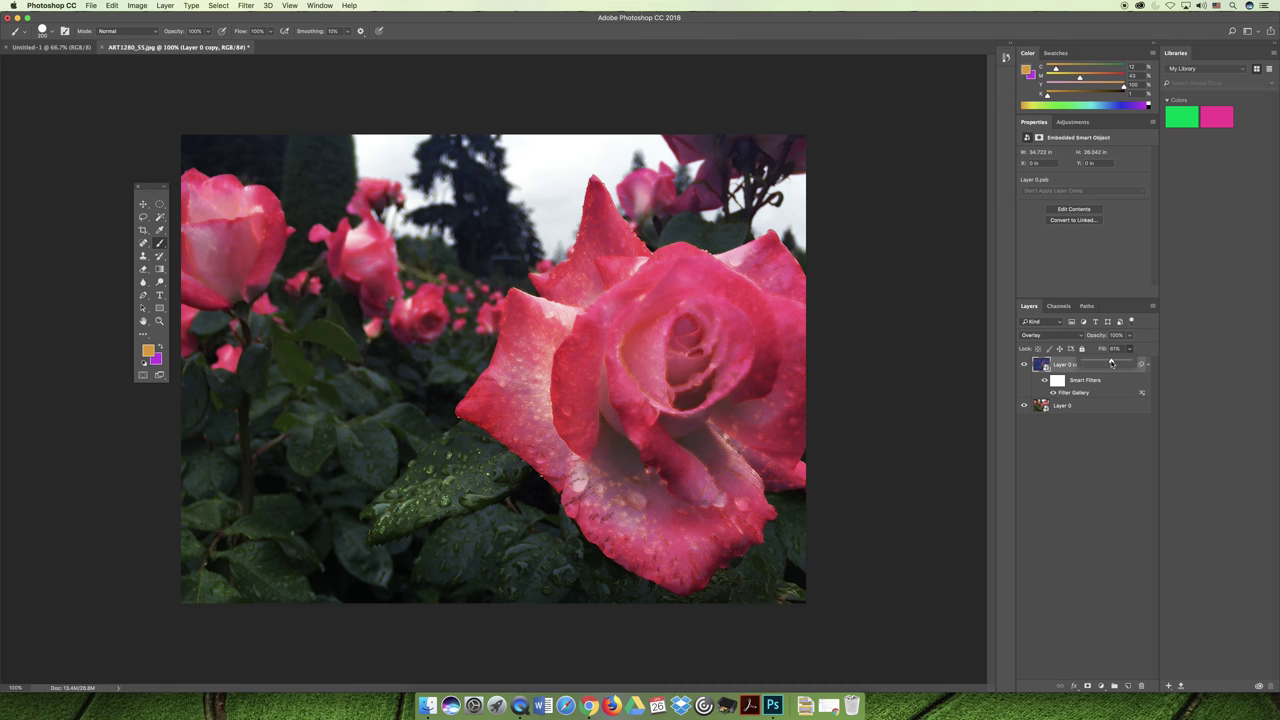
pyautogui.click(918, 381)
pyautogui.click(669, 224)
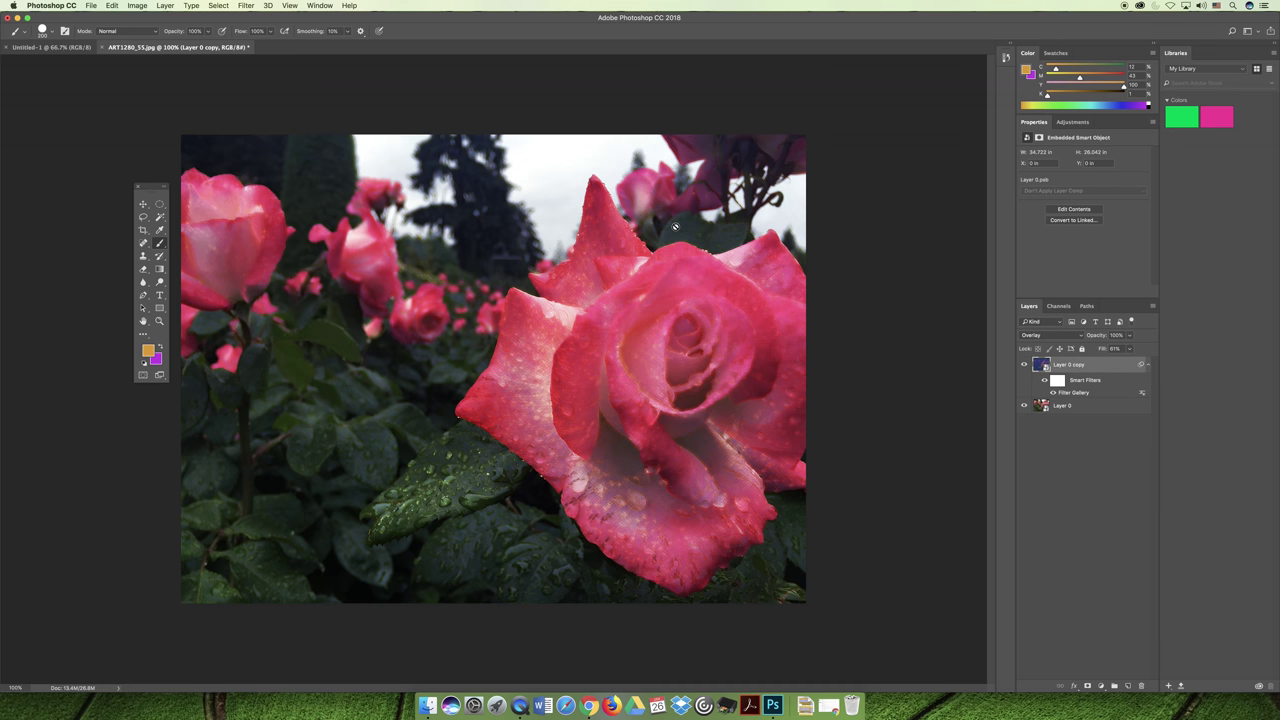